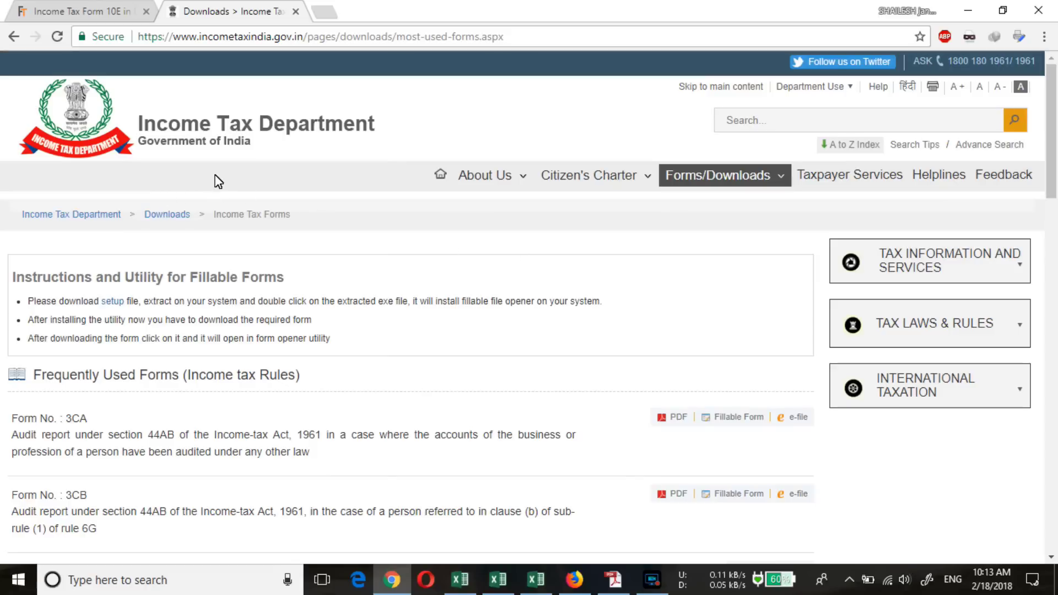
# - Switch to the Form10E_2016.pdf in Adobe Reader and review its header, income items, Annexure I and Table A
pyautogui.click(55, 12)
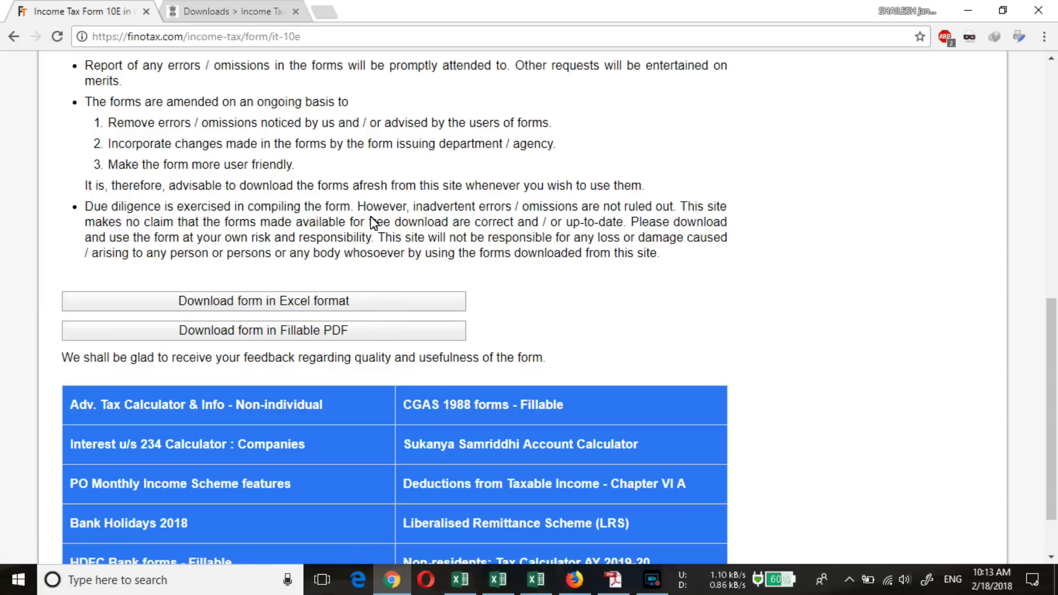
pyautogui.click(616, 581)
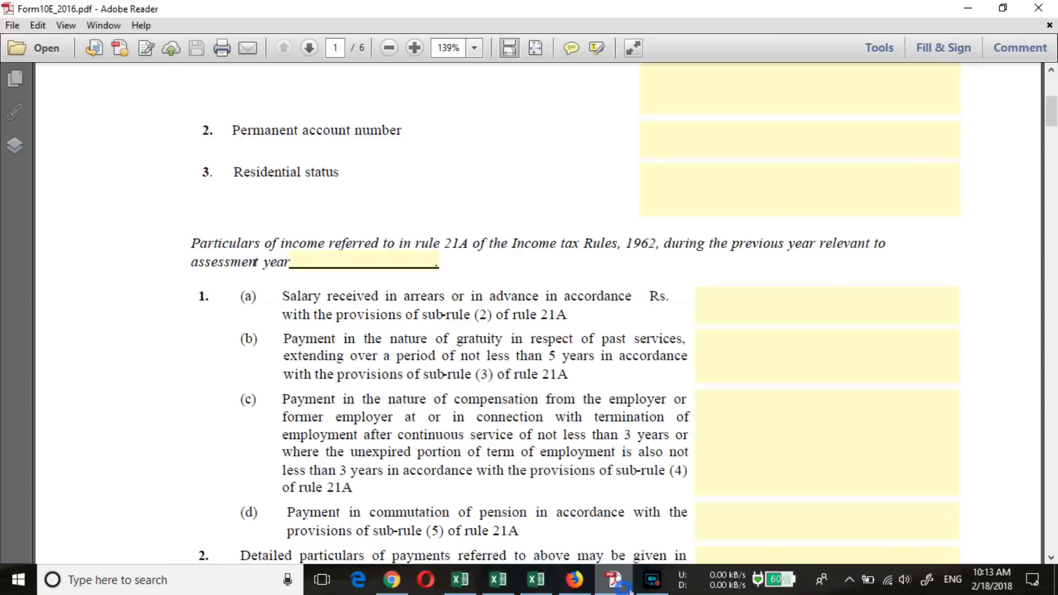
pyautogui.scroll(5, 576, 367)
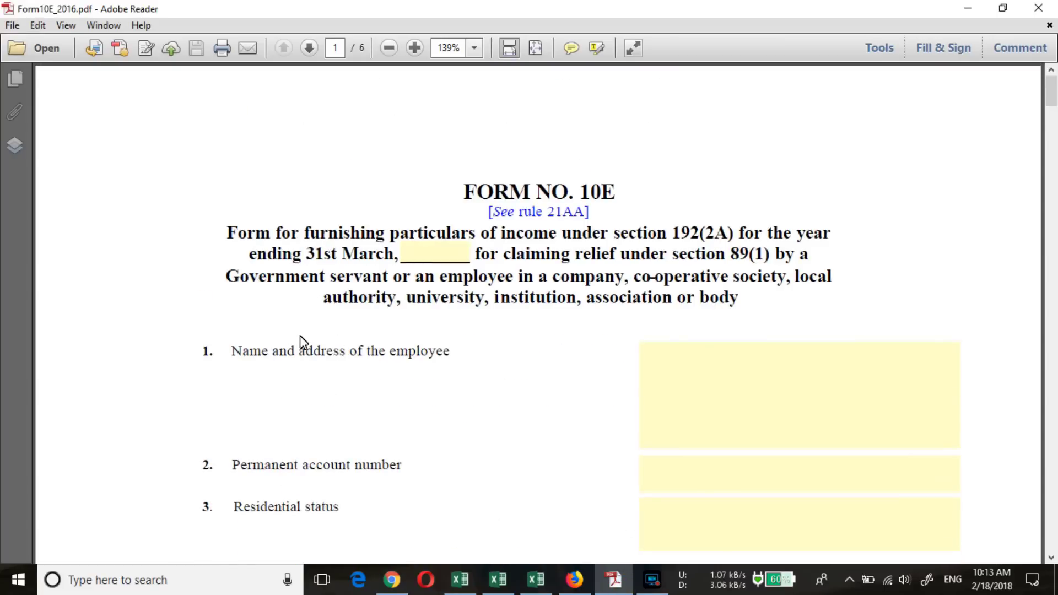
pyautogui.scroll(-2, 364, 300)
pyautogui.scroll(-2, 366, 242)
pyautogui.scroll(-15, 366, 231)
pyautogui.scroll(-9, 366, 234)
pyautogui.scroll(-4, 366, 234)
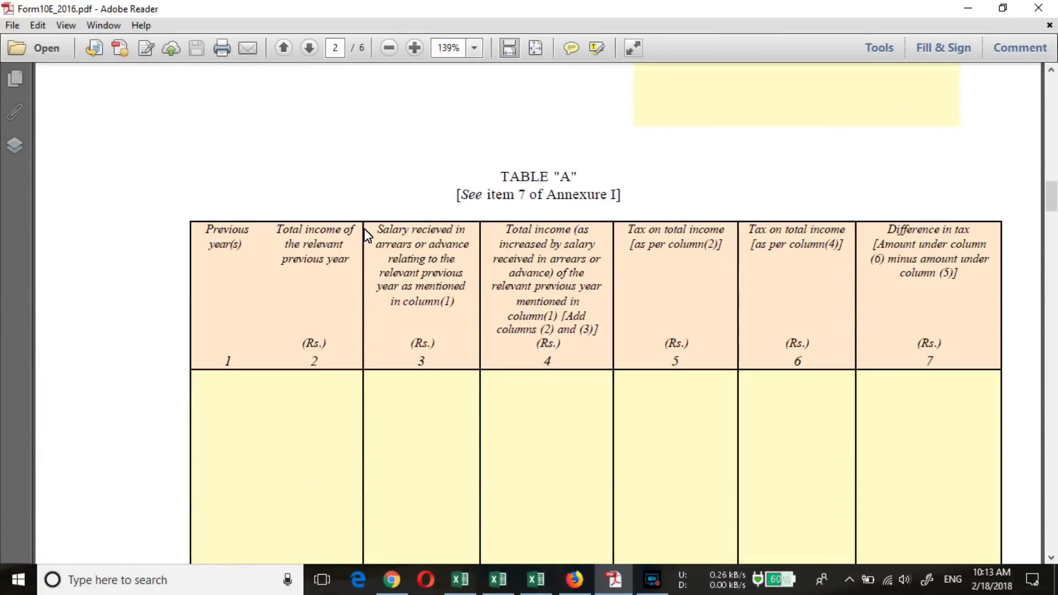
pyautogui.scroll(-8, 366, 234)
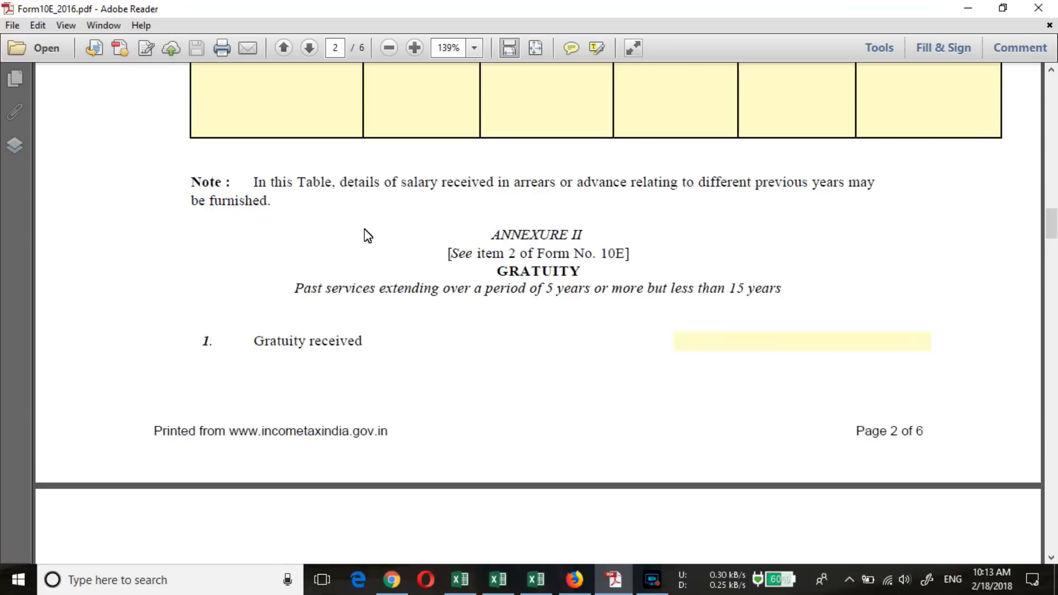
pyautogui.scroll(11, 368, 236)
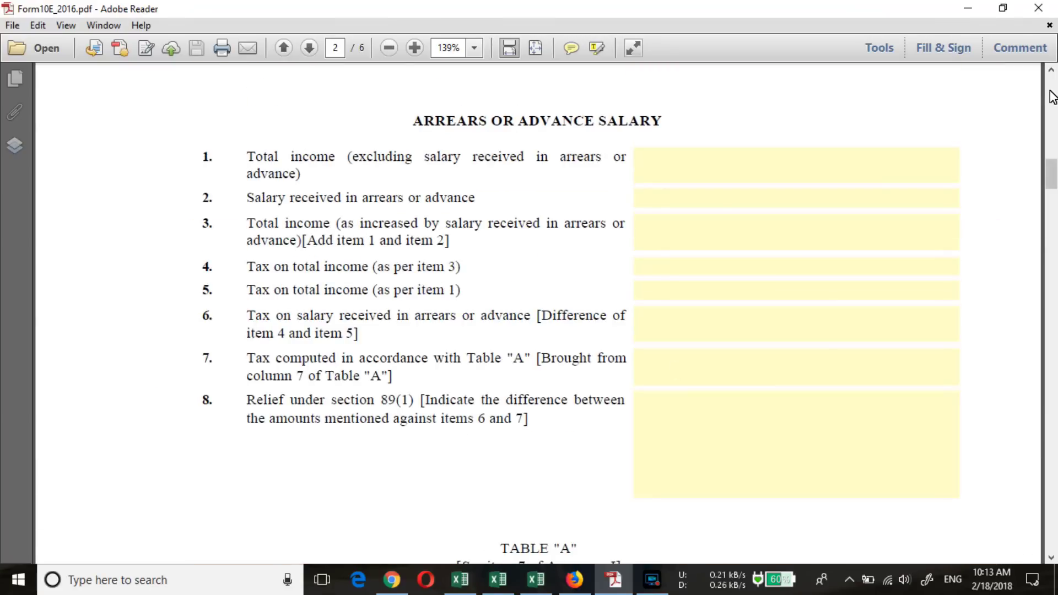
# - Switch to the it-10e (1).xls workbook in Excel and set the year ending 31st March to 2018
pyautogui.click(969, 8)
pyautogui.click(969, 9)
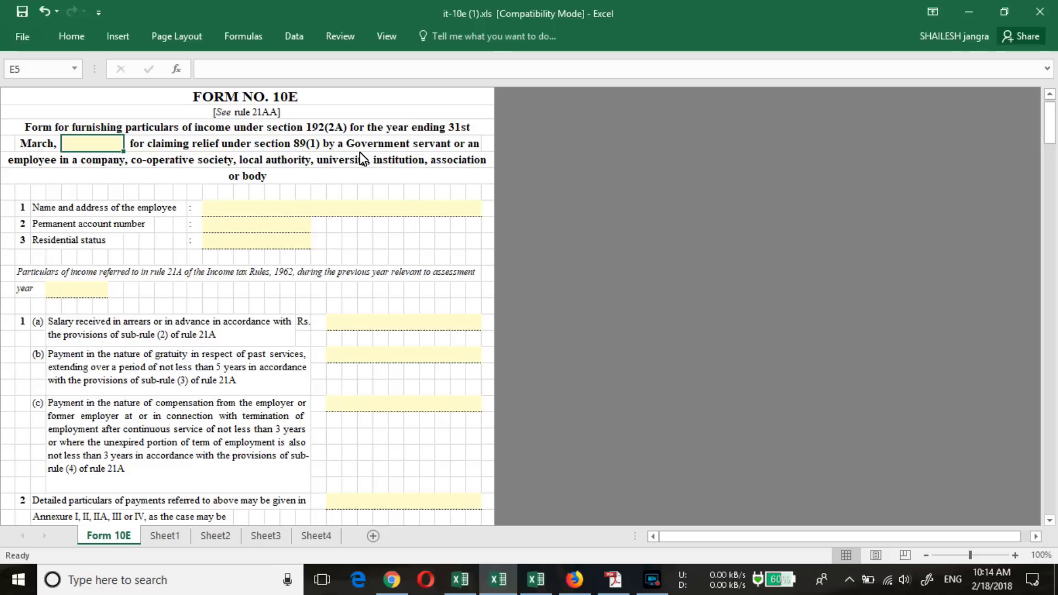
pyautogui.write('2018')
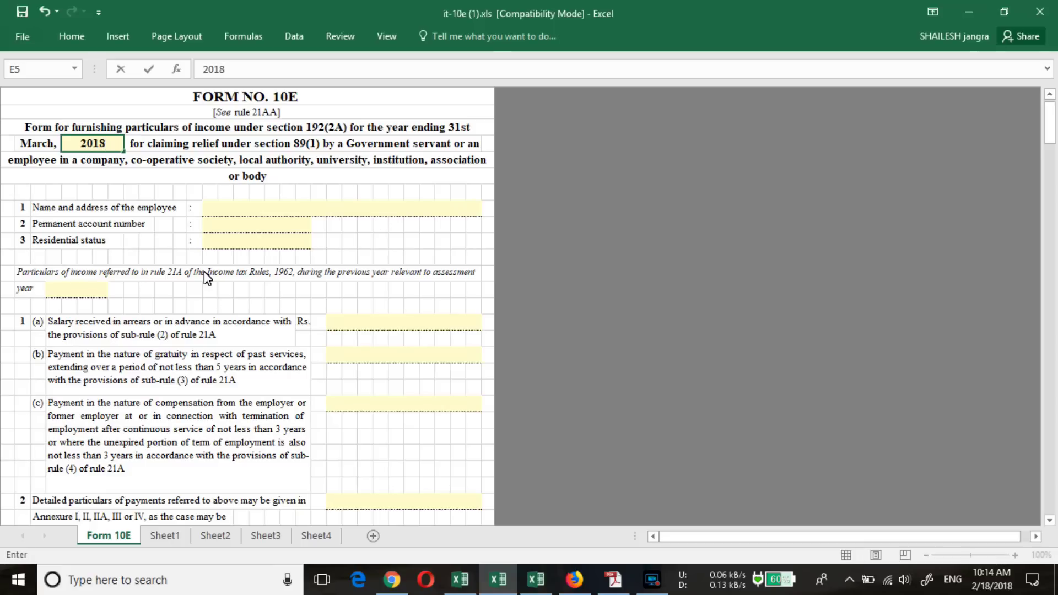
# - Fill in the employee's name and the permanent account number in the form's personal details
pyautogui.click(218, 211)
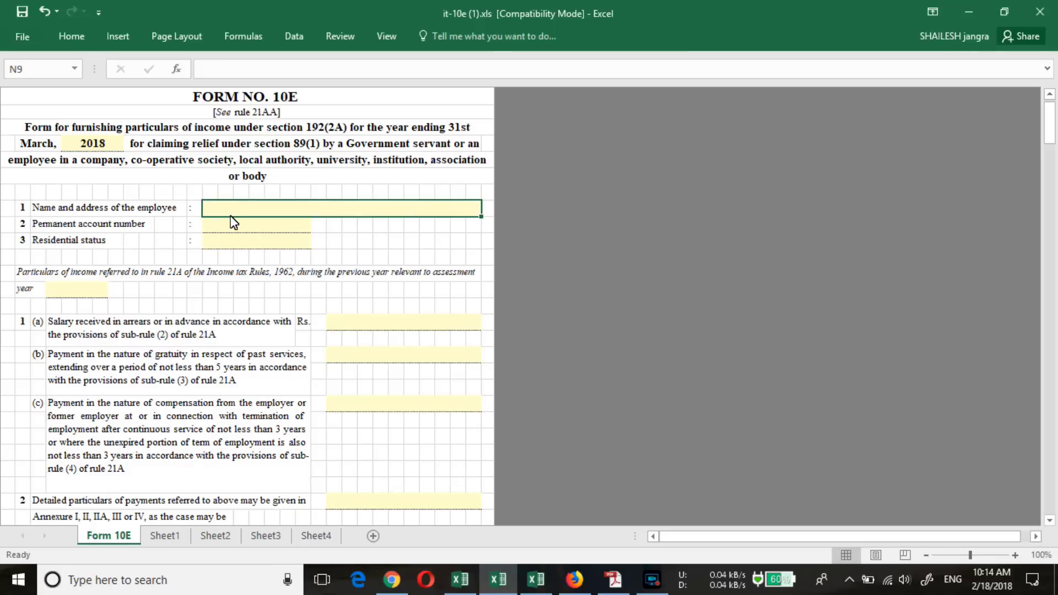
pyautogui.write('shailesh')
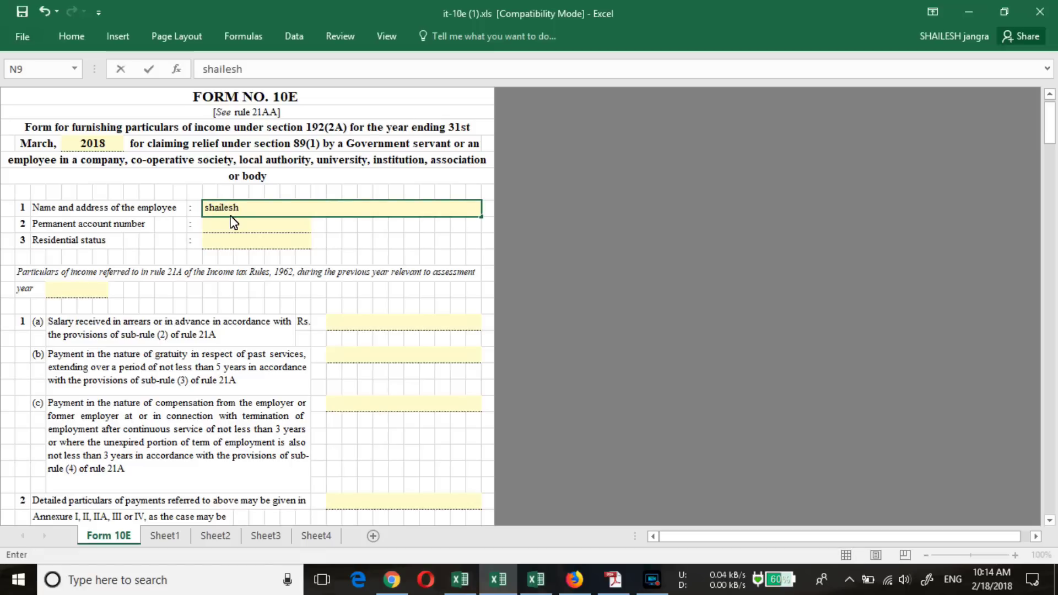
pyautogui.click(231, 231)
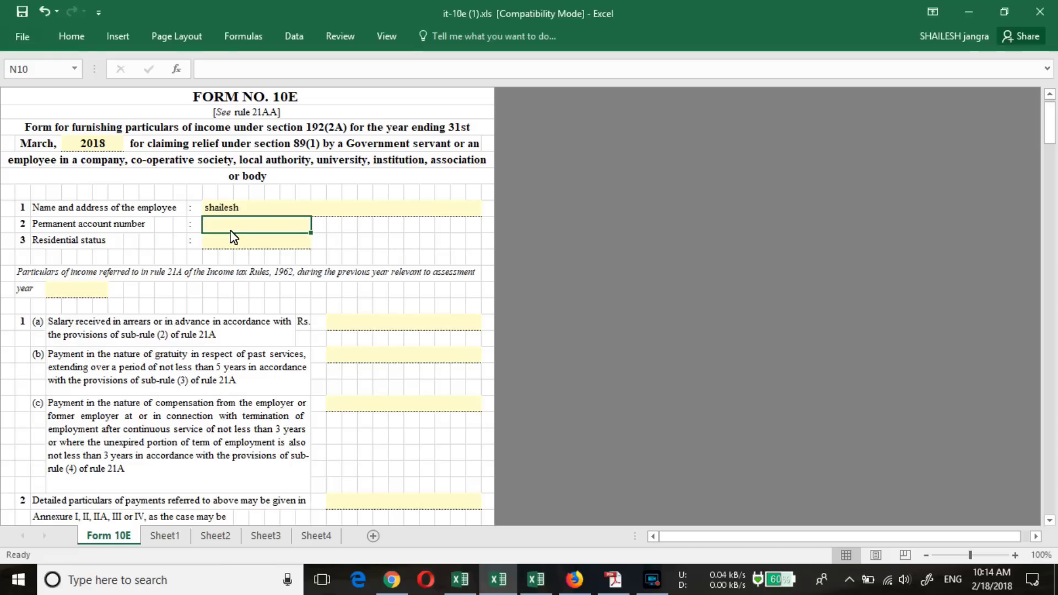
pyautogui.write('ABCDE1234F')
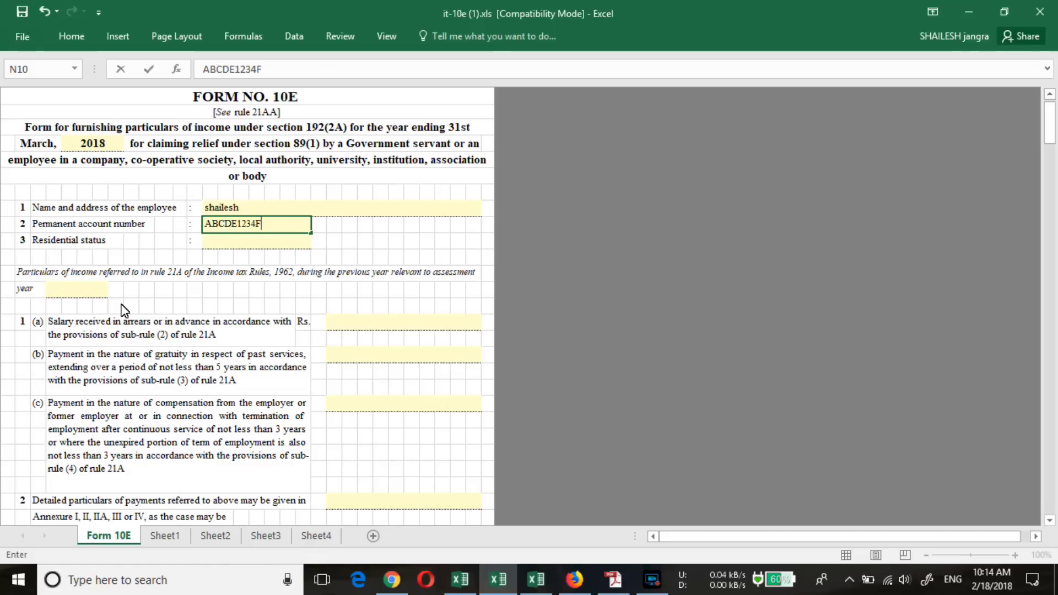
# - Enter 217-18 as the assessment year and 75000 as the salary received in arrears in item 1(a)
pyautogui.click(68, 296)
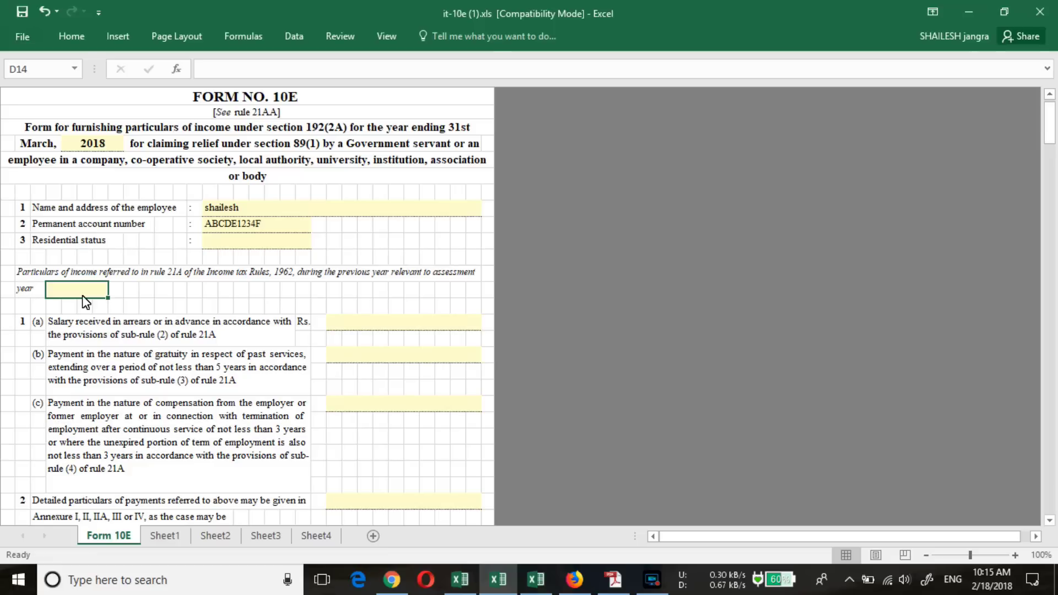
pyautogui.write('2')
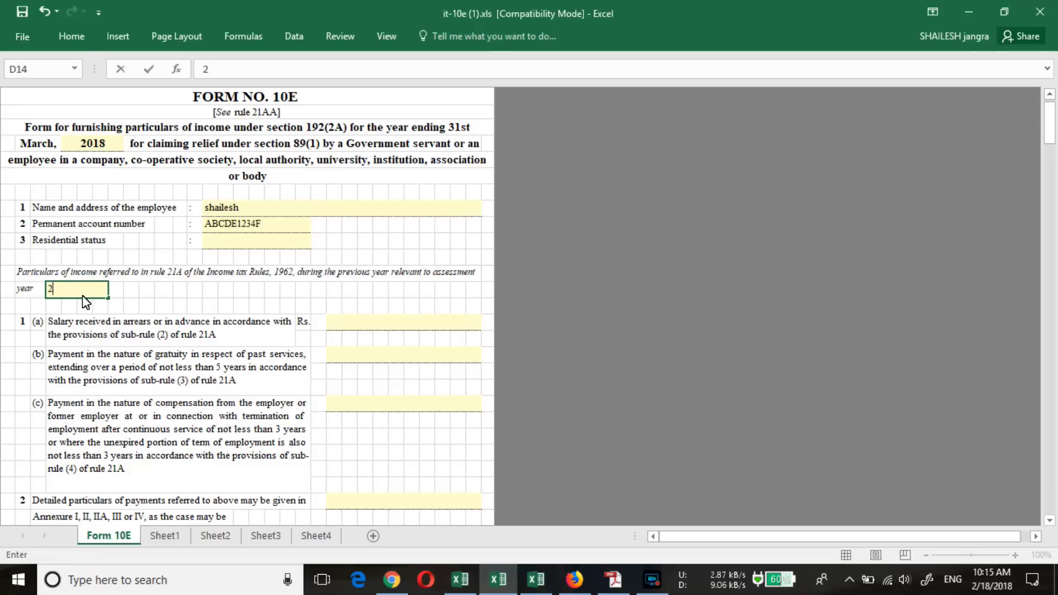
pyautogui.write('17-18')
pyautogui.click(211, 243)
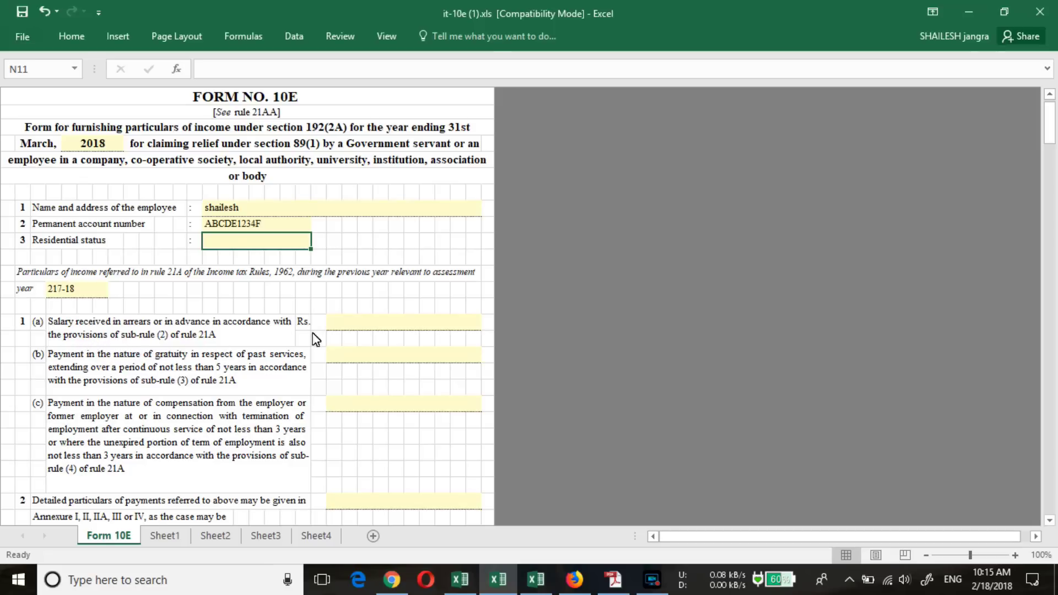
pyautogui.click(351, 324)
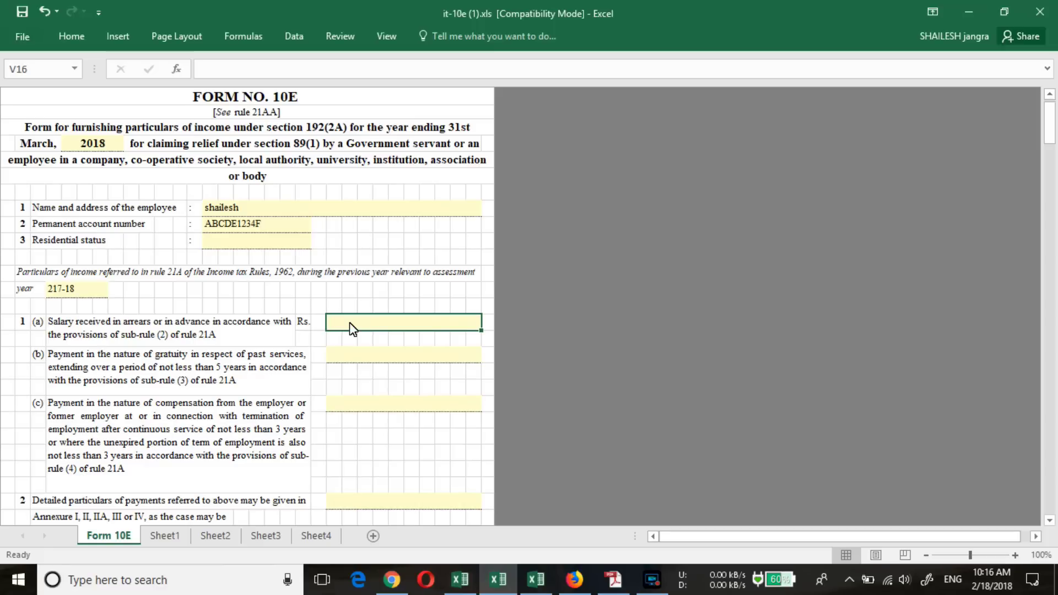
pyautogui.write('75000')
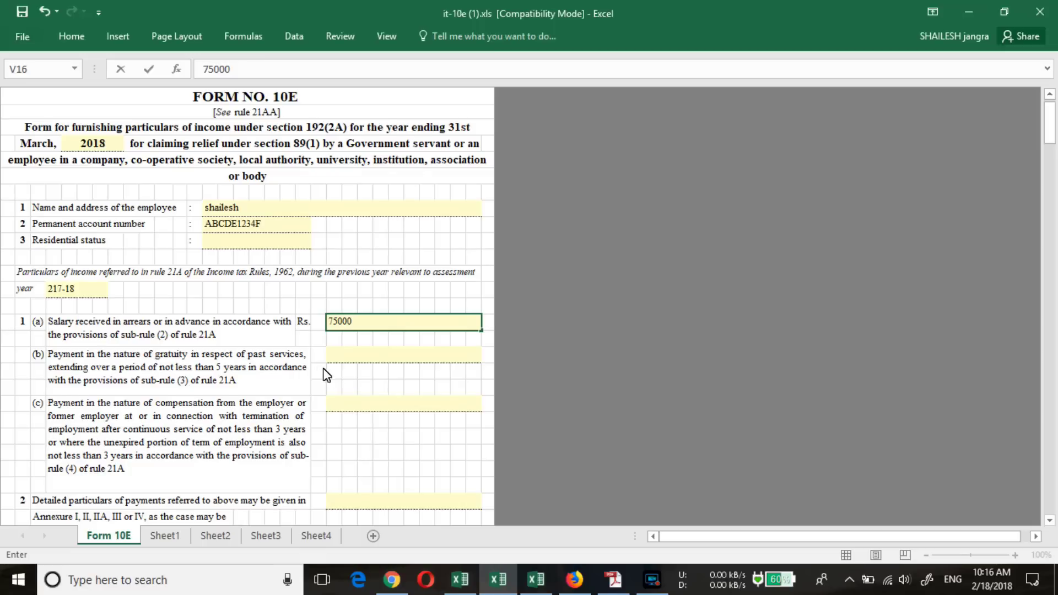
# - Examine the remaining payment items, the Verification section, Annexure I and the Table "A" headings of Form 10E
pyautogui.scroll(-1, 333, 379)
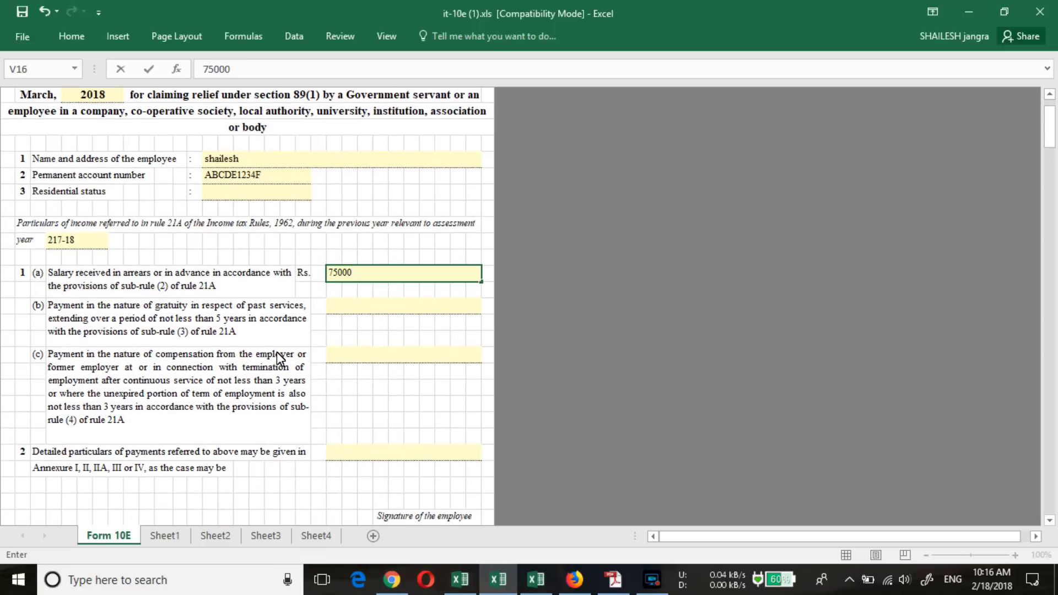
pyautogui.scroll(-1, 282, 353)
pyautogui.scroll(-2, 282, 353)
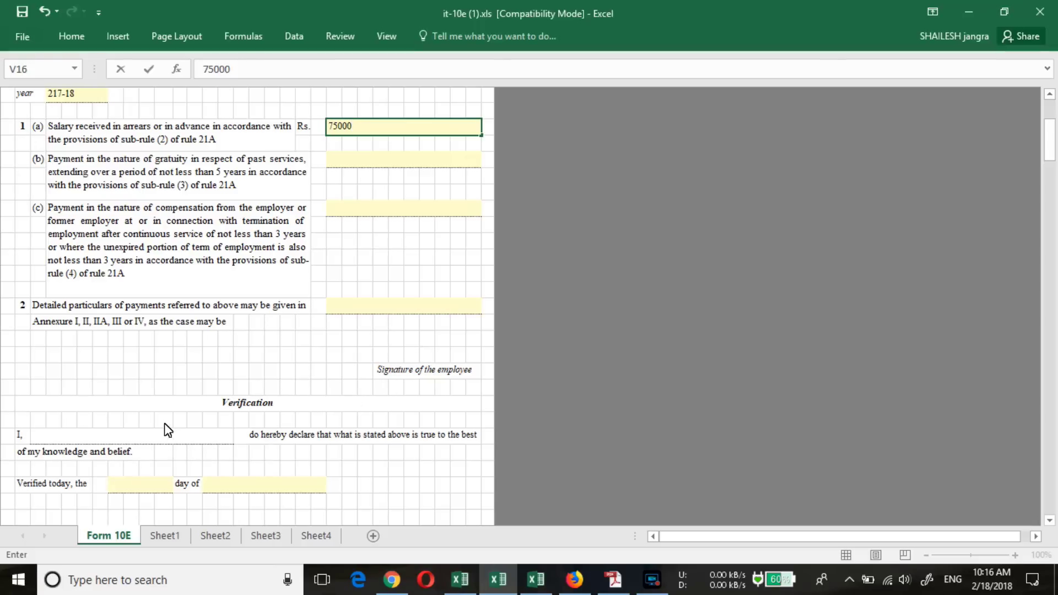
pyautogui.scroll(-1, 165, 430)
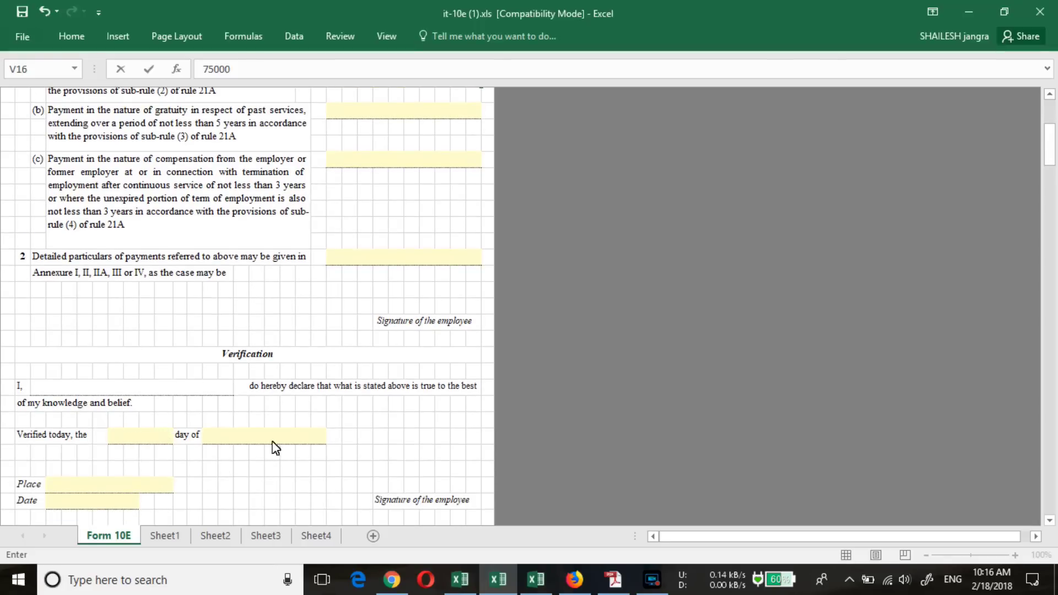
pyautogui.scroll(-1, 319, 428)
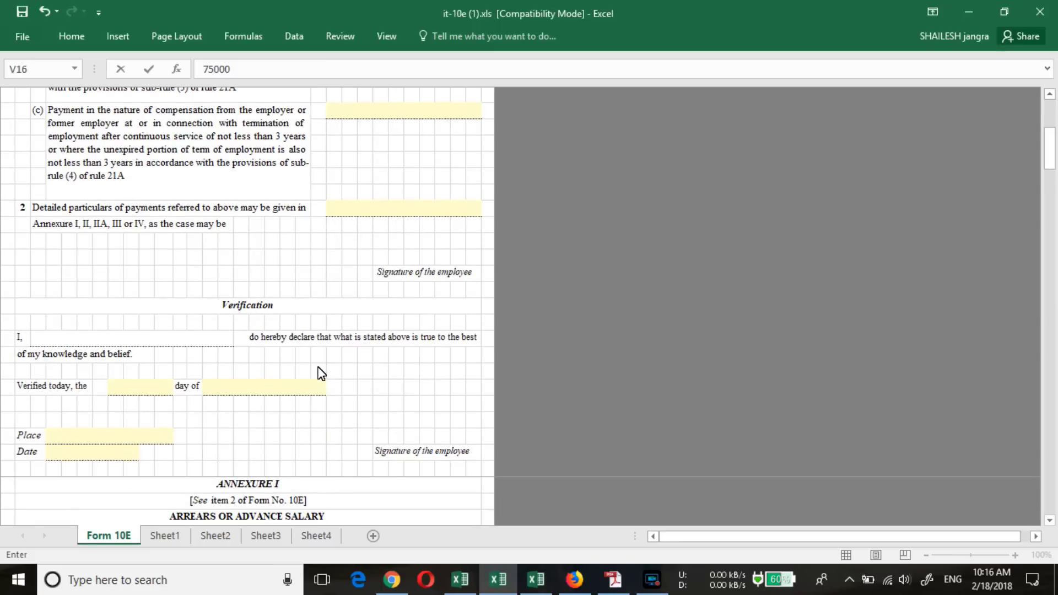
pyautogui.scroll(-5, 326, 283)
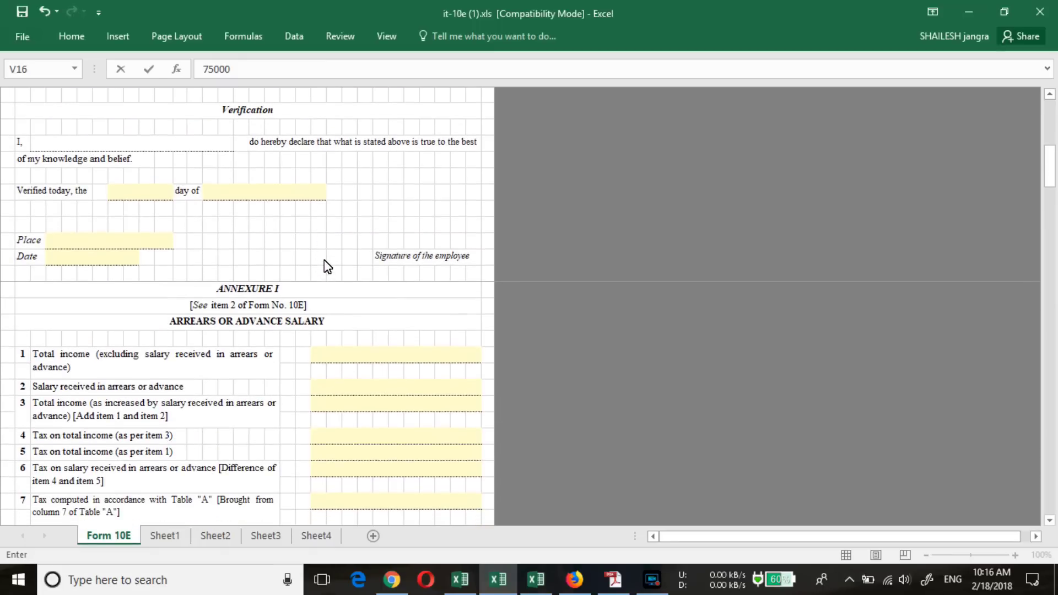
pyautogui.scroll(-1, 325, 264)
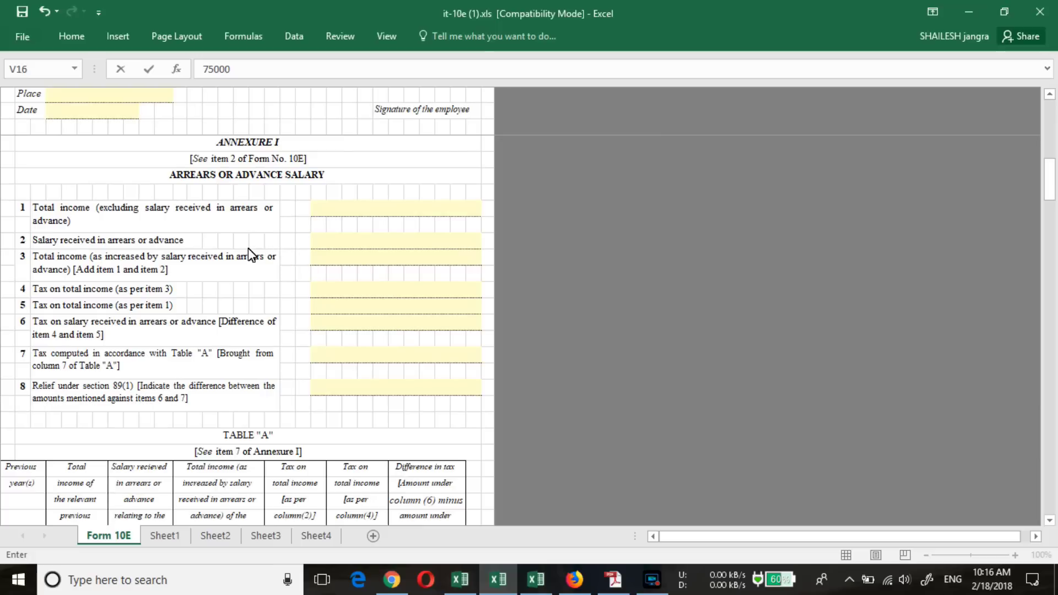
pyautogui.scroll(-2, 246, 243)
pyautogui.scroll(1, 247, 243)
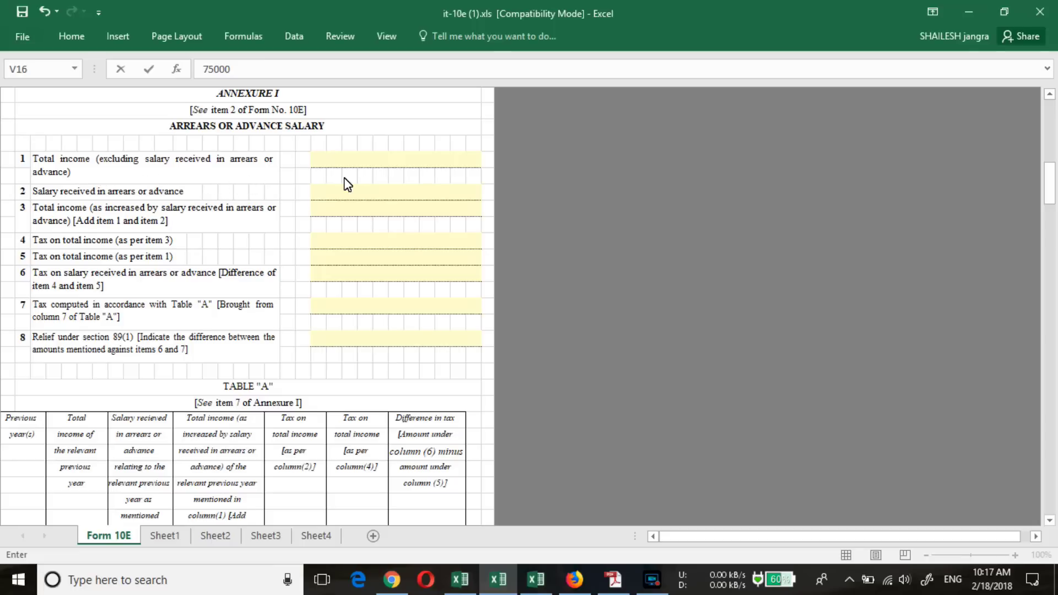
pyautogui.click(354, 165)
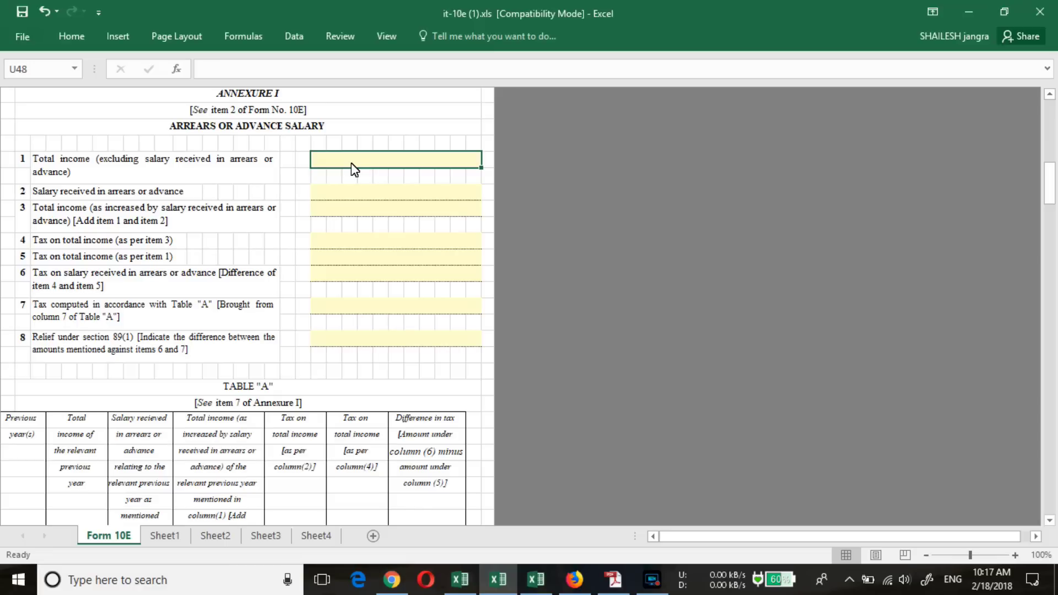
pyautogui.click(362, 165)
pyautogui.write('3')
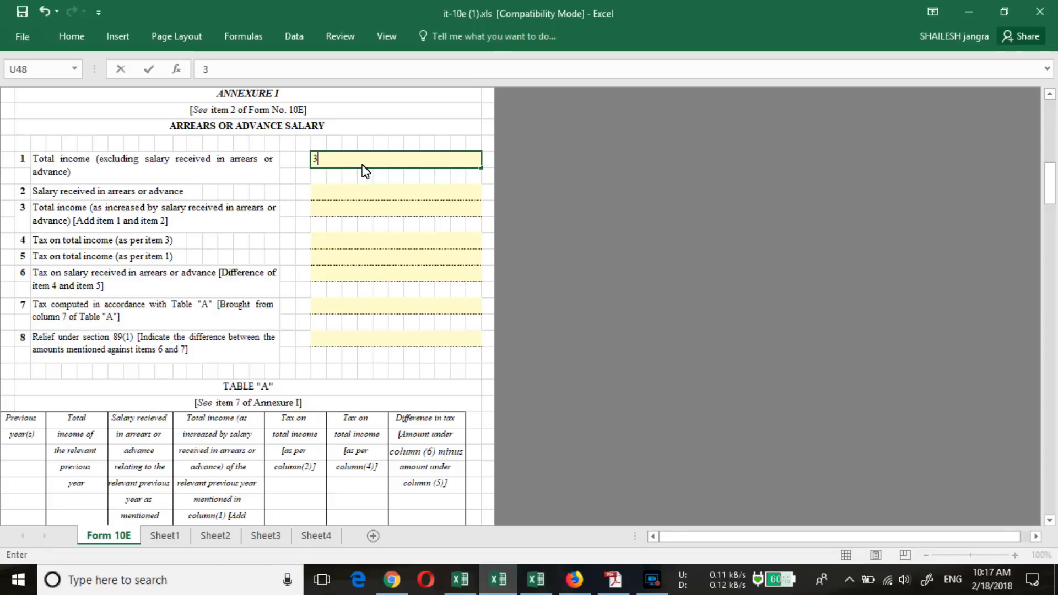
pyautogui.write('75000')
pyautogui.scroll(15, 370, 175)
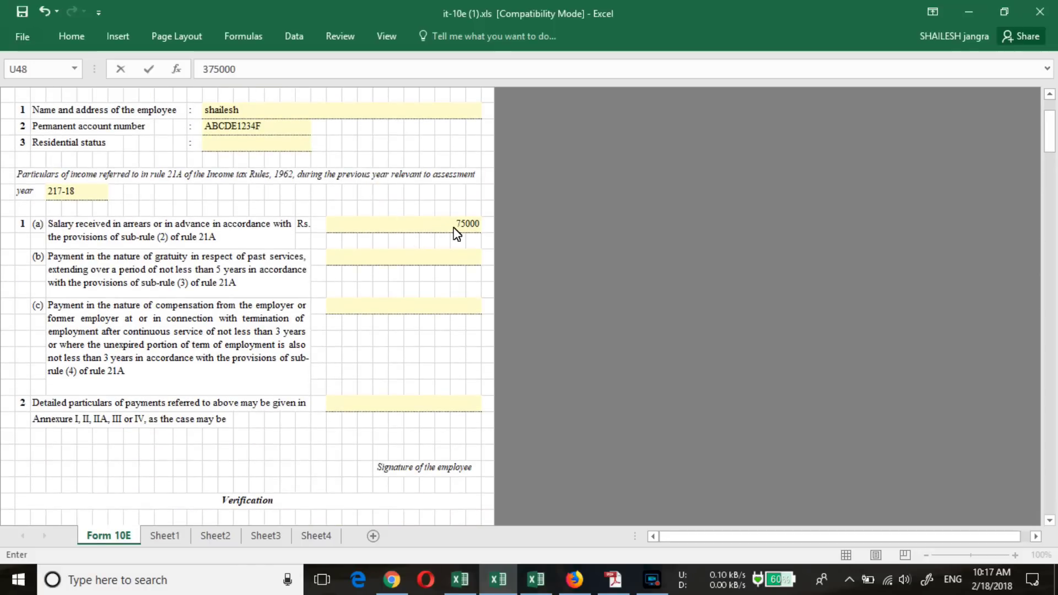
pyautogui.scroll(-10, 452, 232)
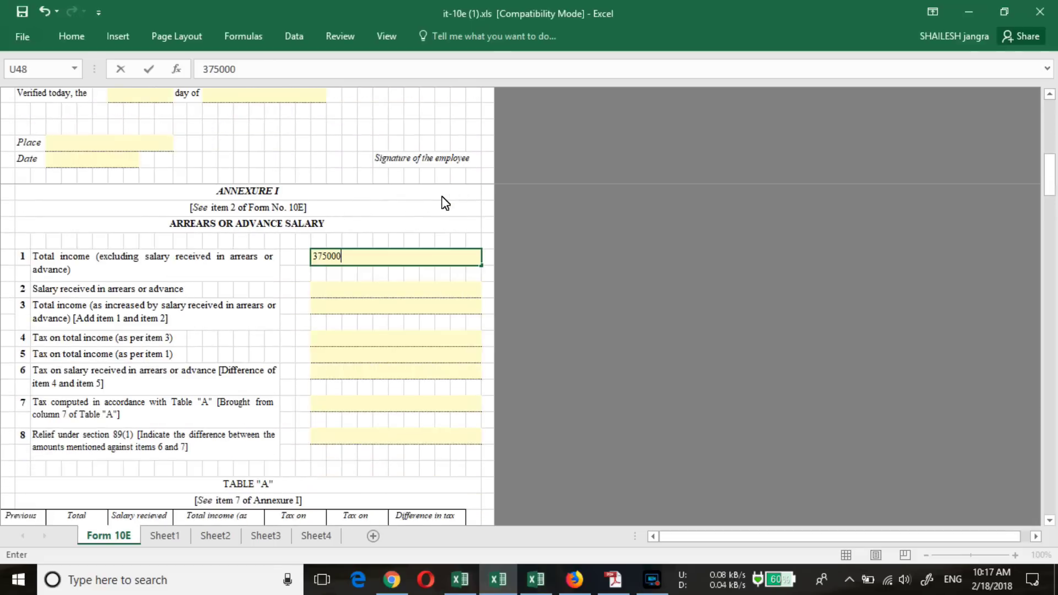
# - Set the total income excluding arrears or advance salary in Annexure I item 1 to 300000
pyautogui.moveTo(356, 260); pyautogui.dragTo(304, 266)
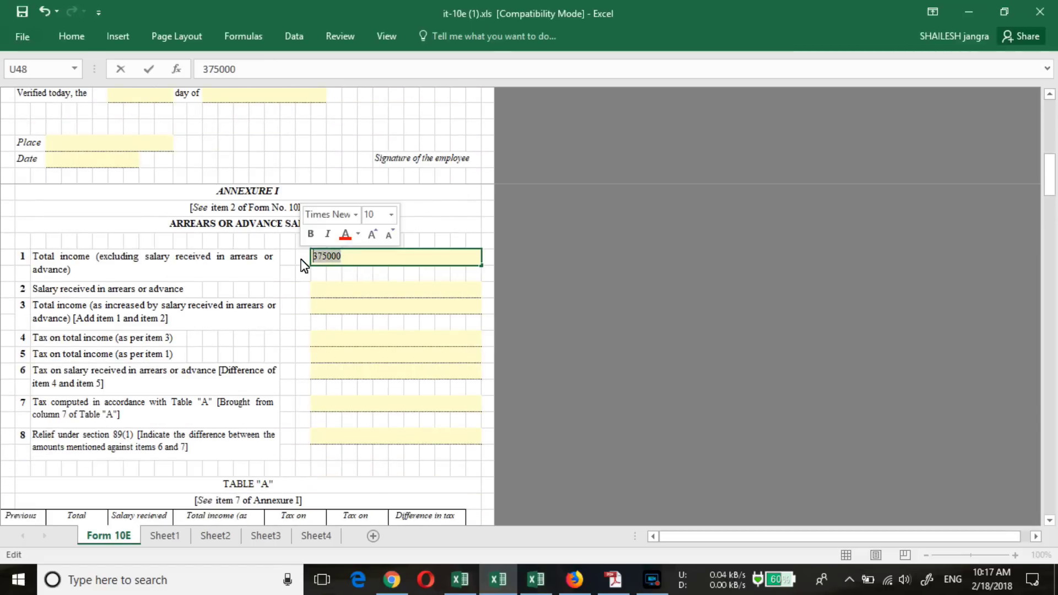
pyautogui.write('3')
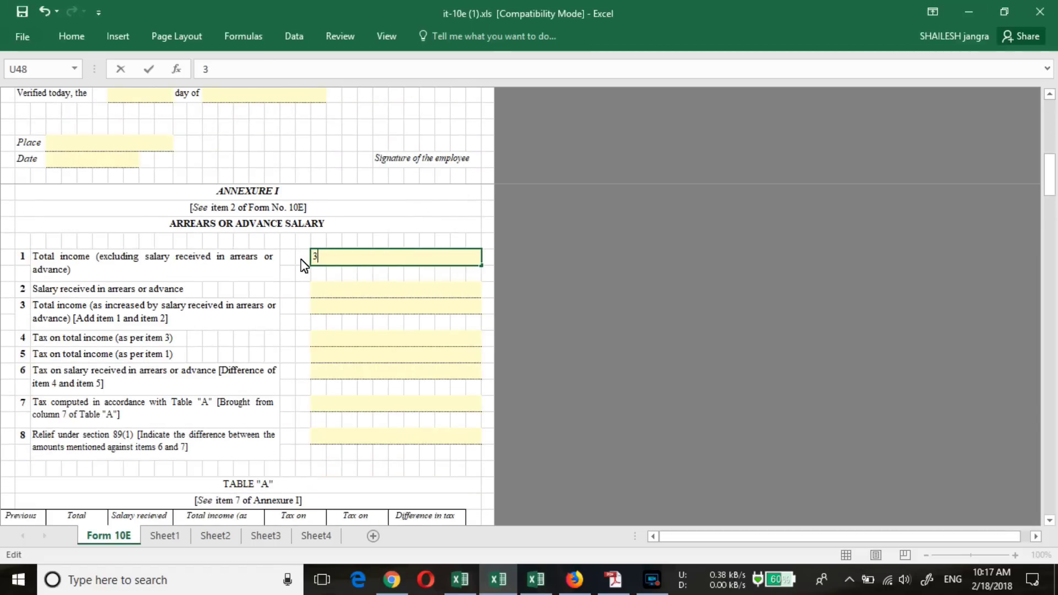
pyautogui.write('00000')
pyautogui.hotkey('ctrl', 'Return')
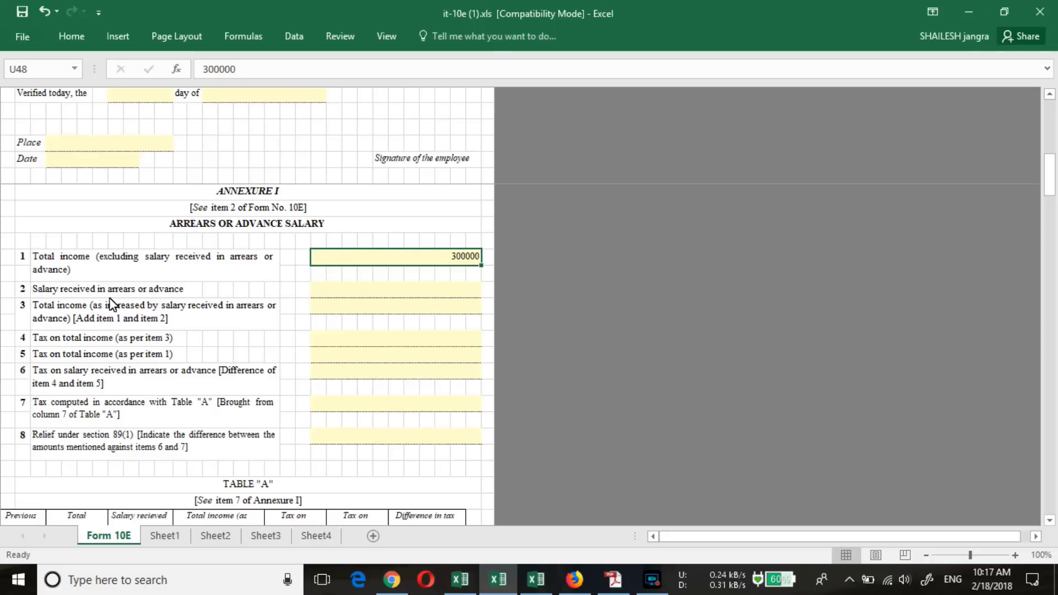
# - Enter 75000 as the salary received in arrears or advance in Annexure I item 2
pyautogui.click(339, 293)
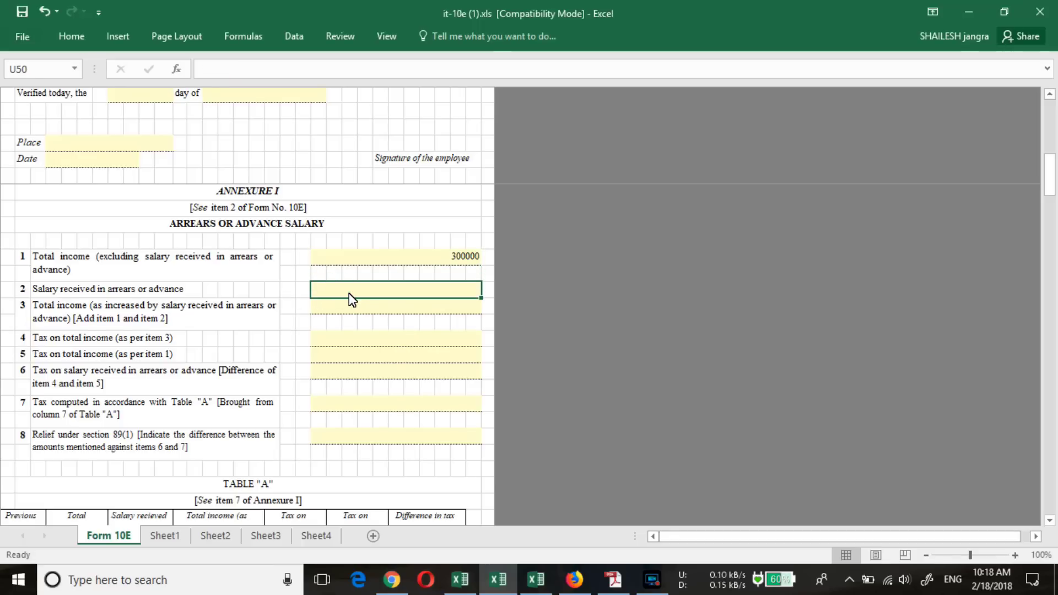
pyautogui.write('75')
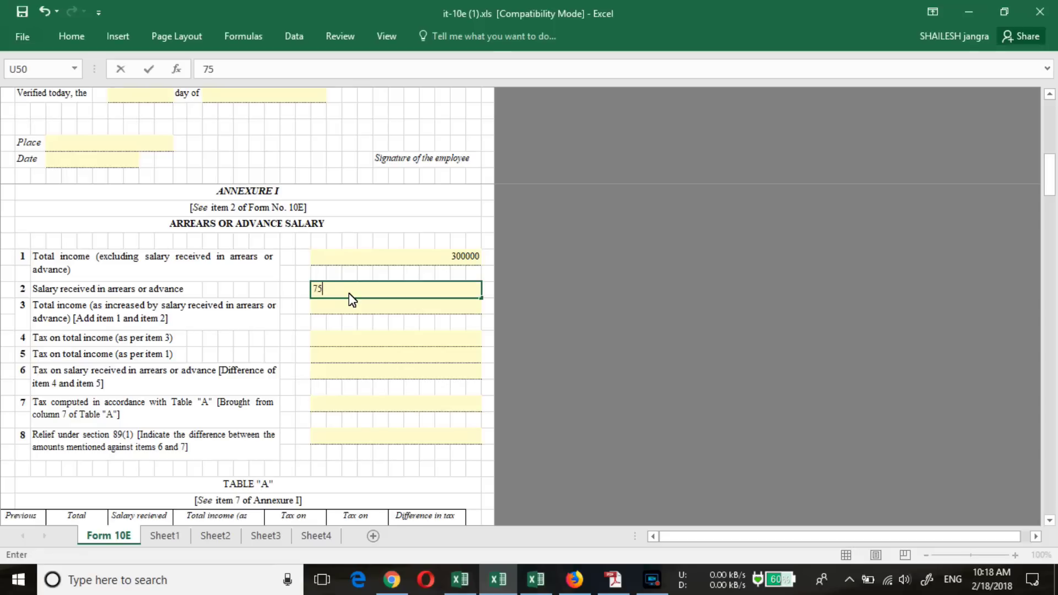
pyautogui.write('000')
# - Set the total income increased by arrears or advance salary in Annexure I item 3 to 375000
pyautogui.click(426, 310)
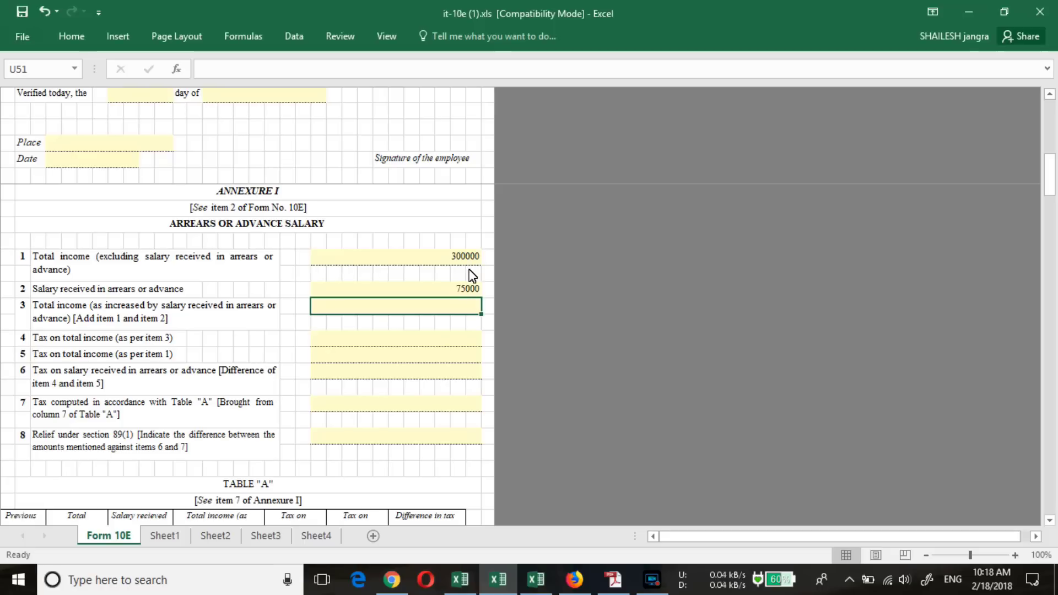
pyautogui.click(459, 308)
pyautogui.write('375')
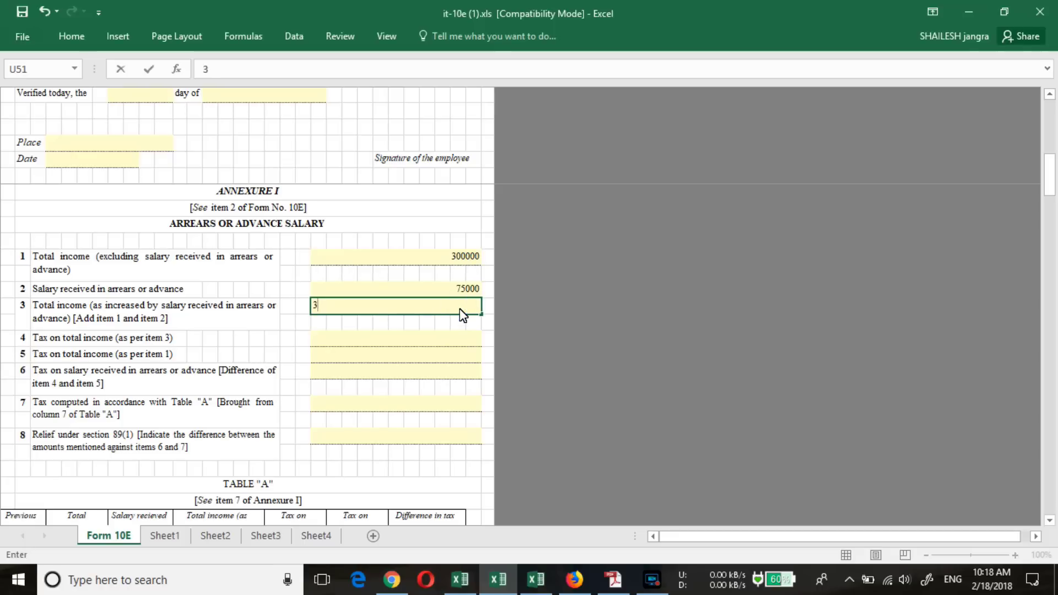
pyautogui.write('000')
# - Enter 37500 as the tax on total income in Annexure I item 4 and 30000 in item 5
pyautogui.click(473, 346)
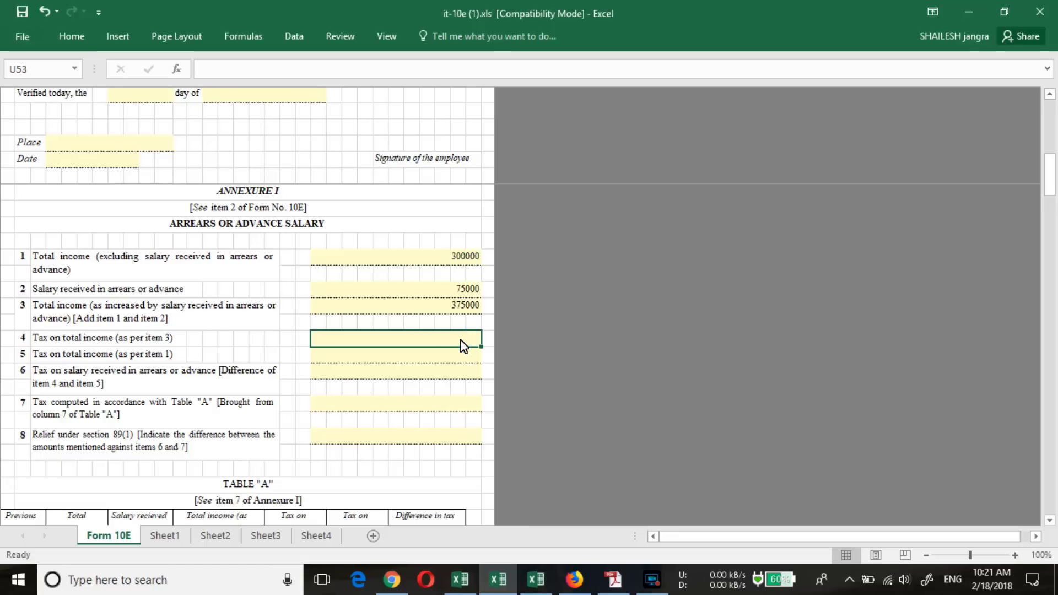
pyautogui.write('3')
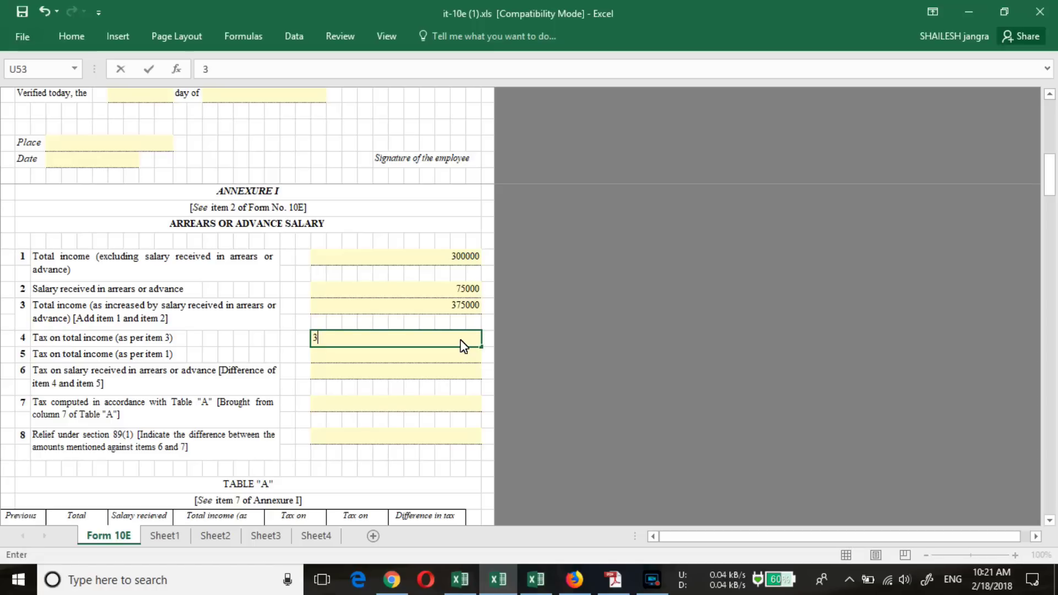
pyautogui.write('7500')
pyautogui.click(428, 361)
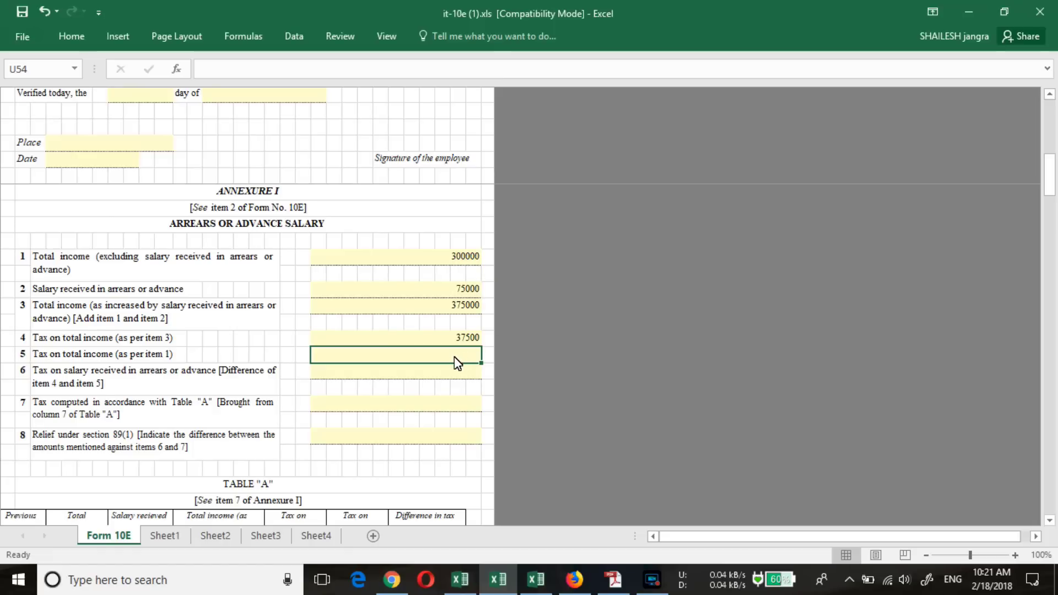
pyautogui.write('3')
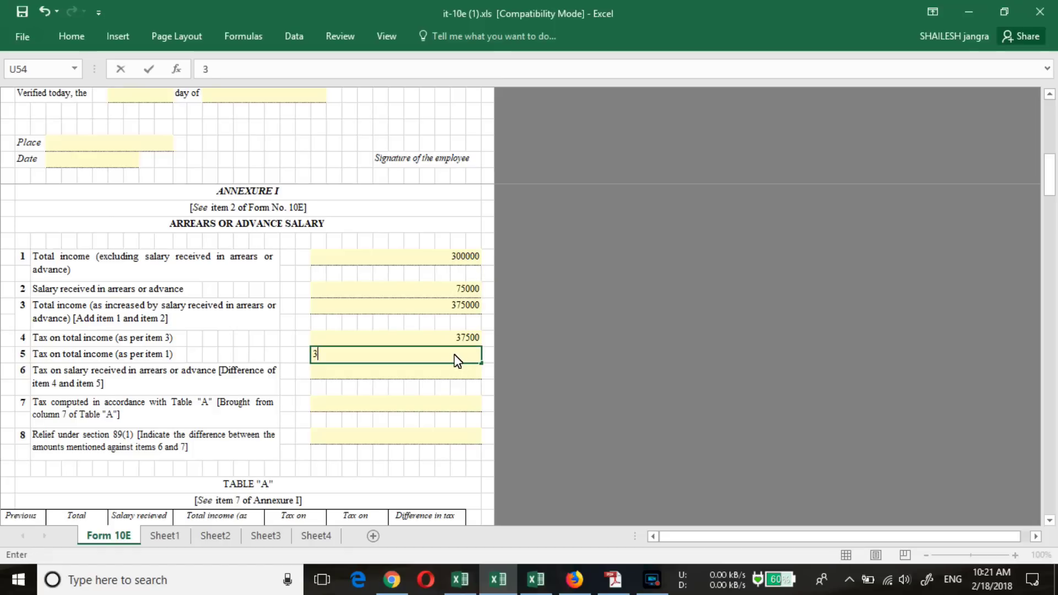
pyautogui.write('0000')
pyautogui.press('Return')
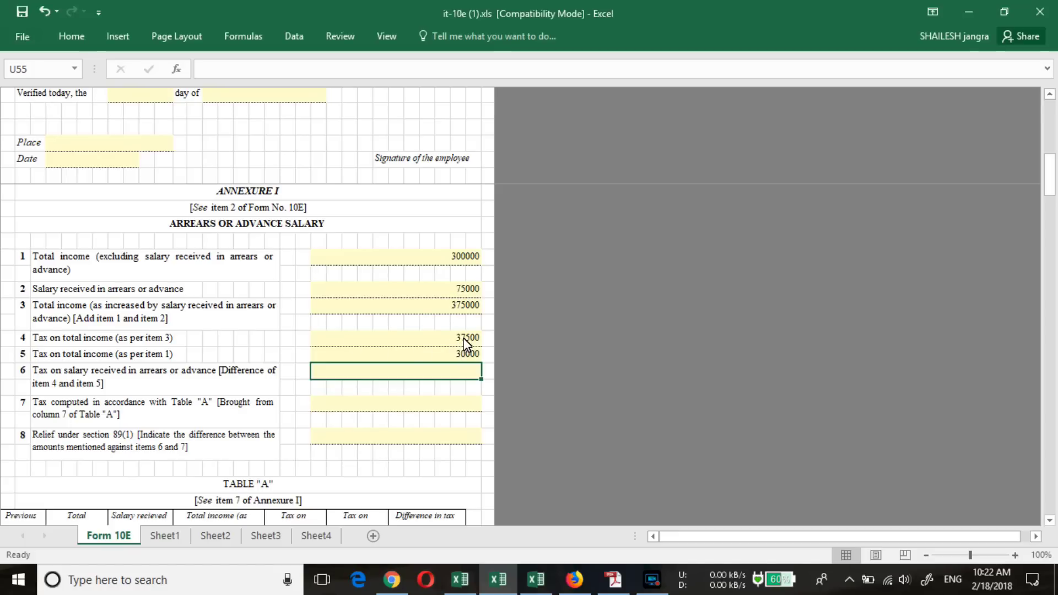
# - Enter 7500 as the tax on arrears salary in item 6 and 7500 as the section 89(1) relief in item 8
pyautogui.doubleClick(467, 376)
pyautogui.write('7500')
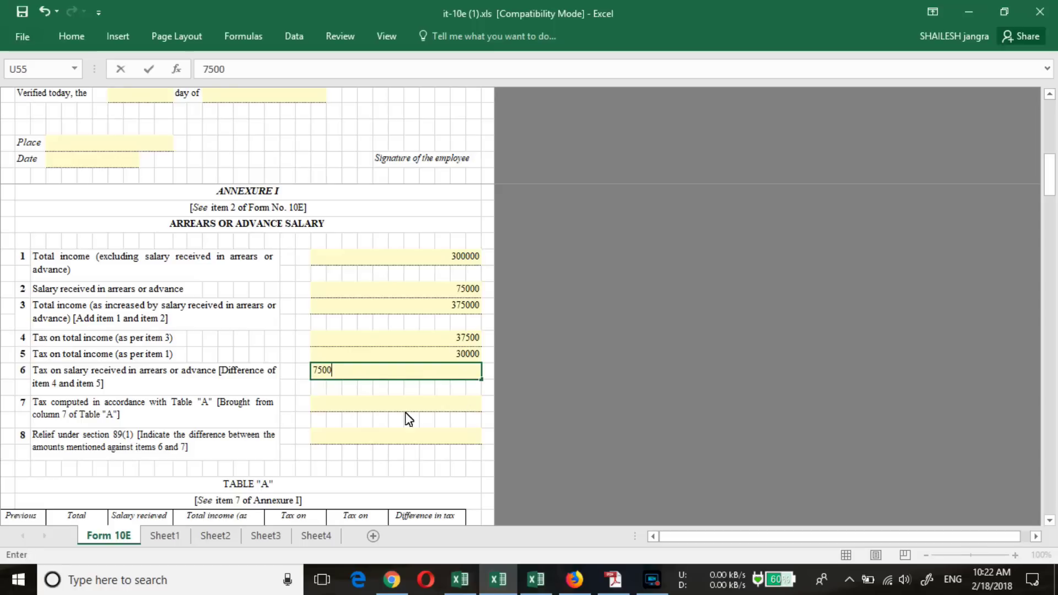
pyautogui.click(330, 407)
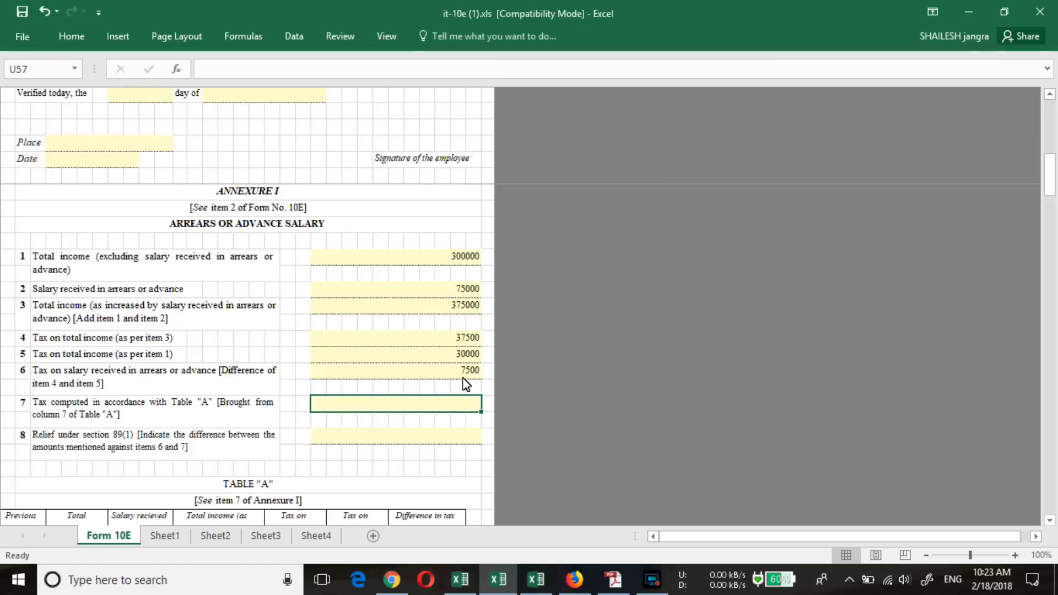
pyautogui.click(458, 436)
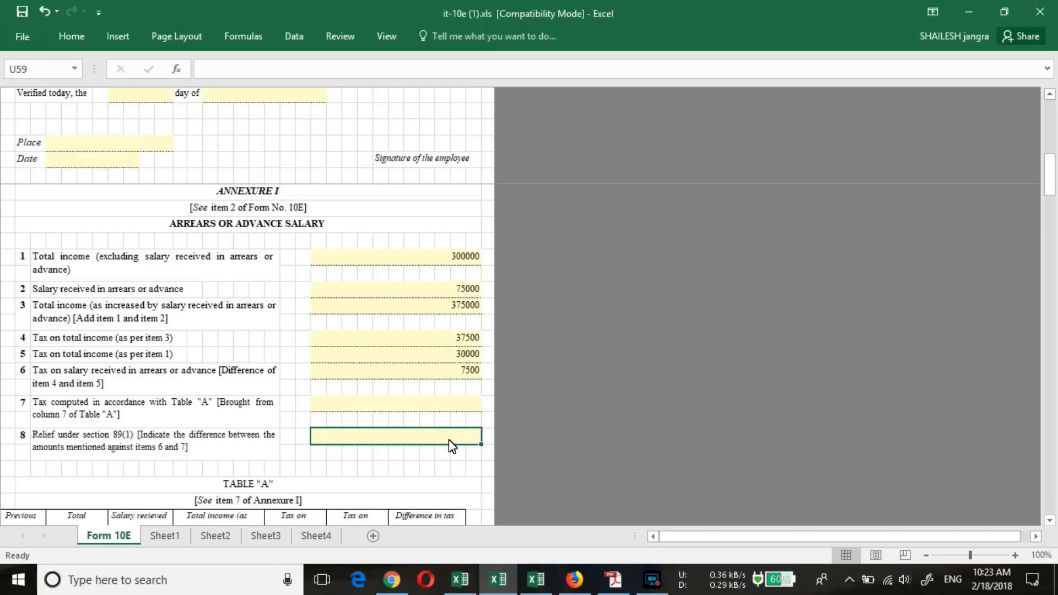
pyautogui.write('7500')
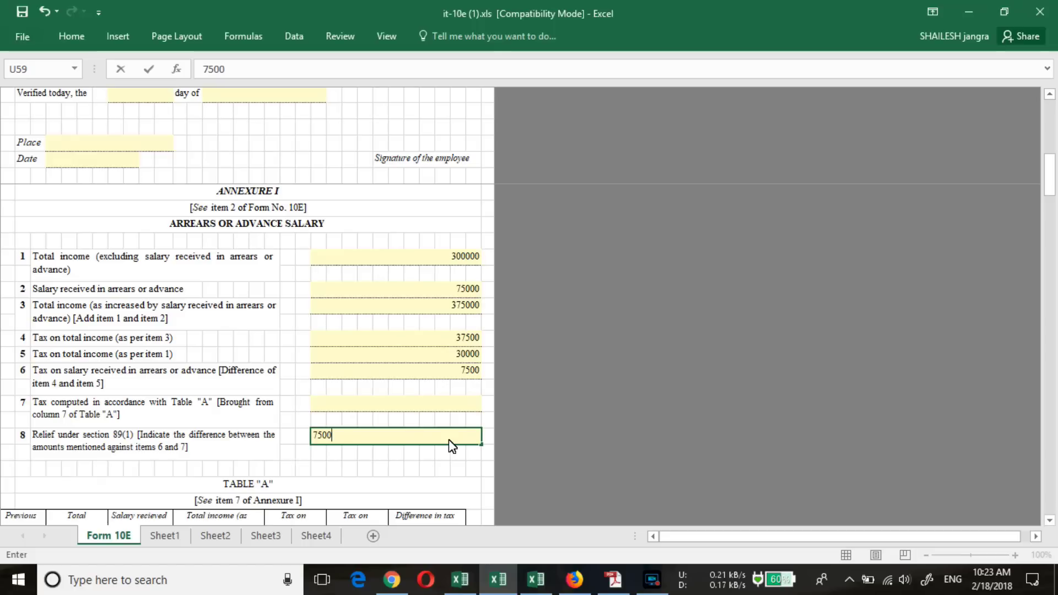
pyautogui.click(564, 415)
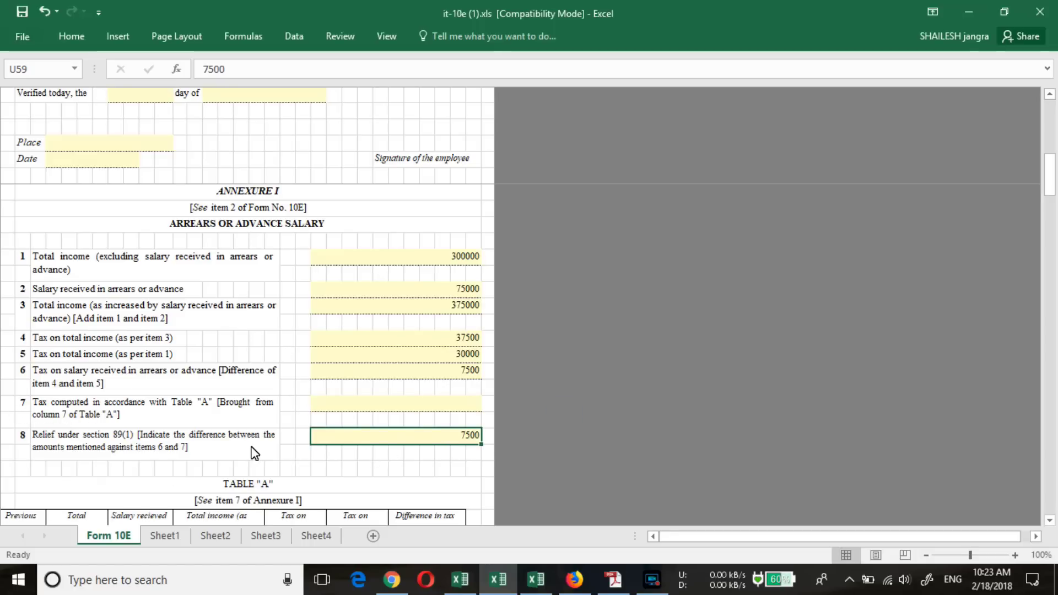
# - Add 2015-16 and 2016-2017 as previous years below 2014-15 in column 1 of Table "A"
pyautogui.scroll(-2, 255, 455)
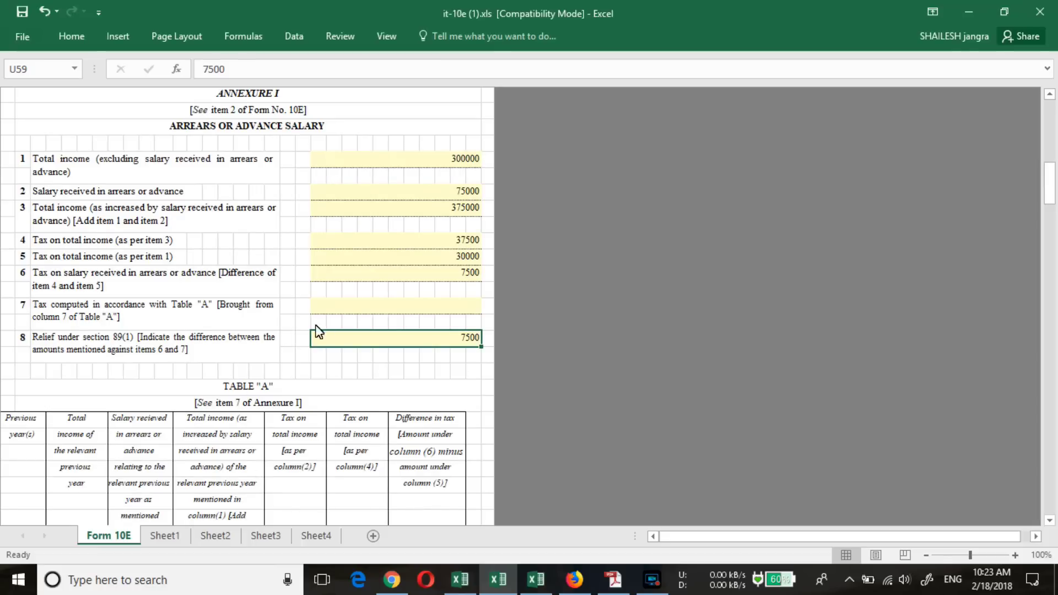
pyautogui.scroll(-2, 316, 370)
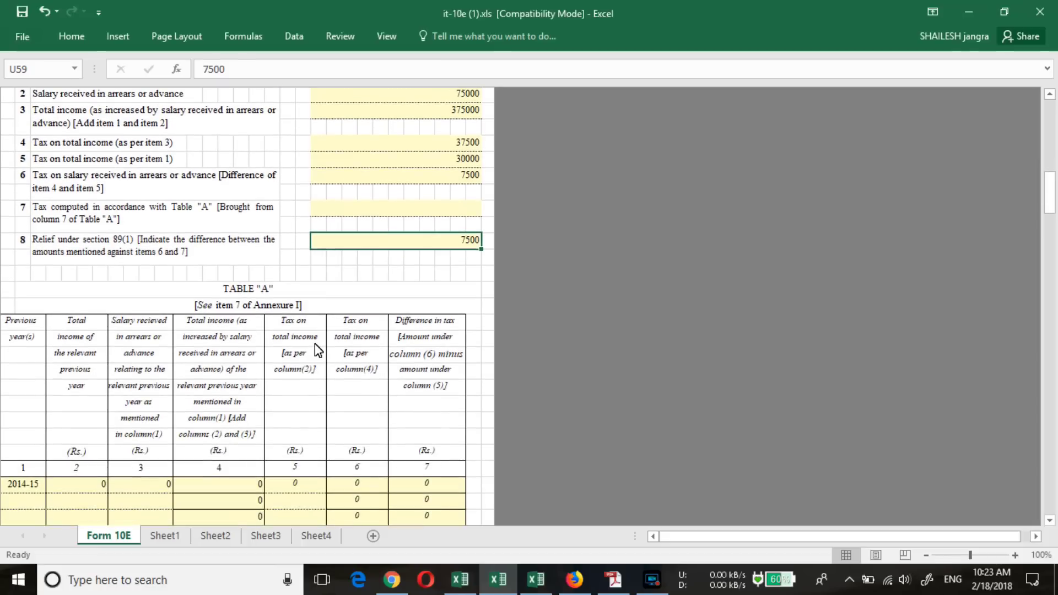
pyautogui.scroll(-1, 268, 301)
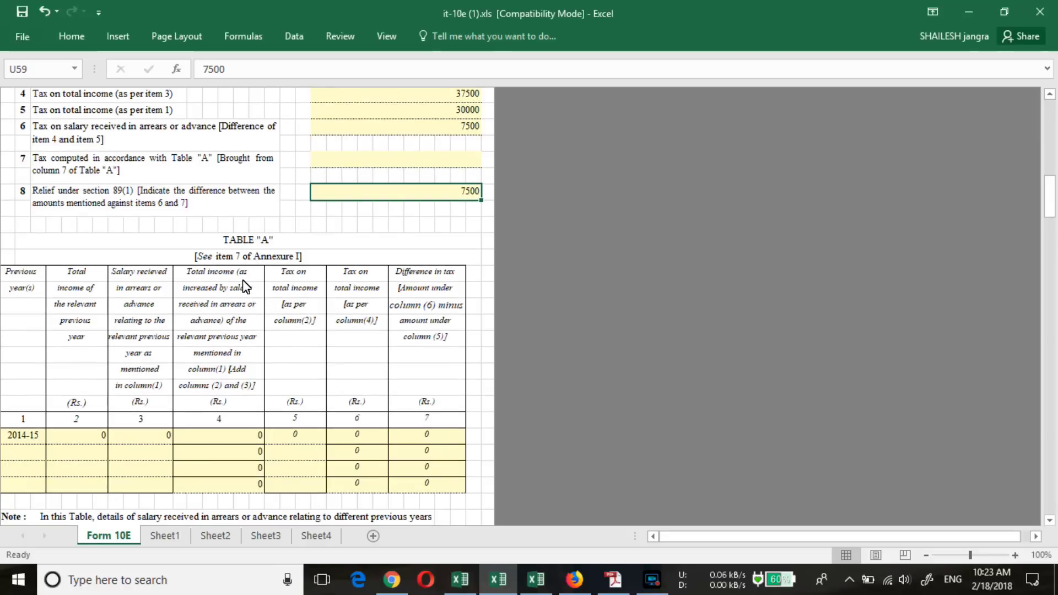
pyautogui.scroll(1, 244, 285)
pyautogui.scroll(-2, 241, 301)
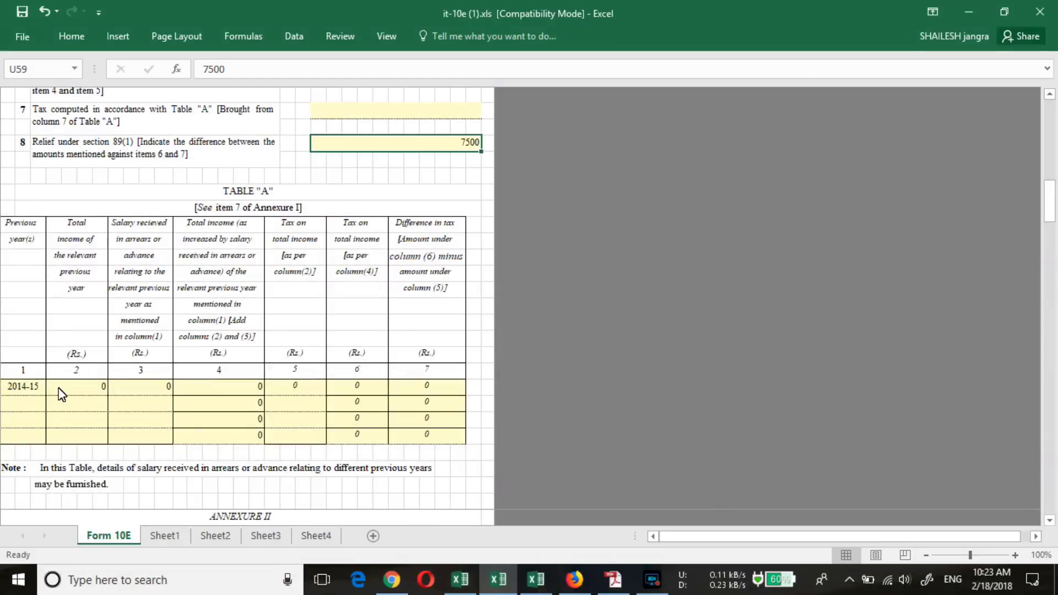
pyautogui.click(20, 394)
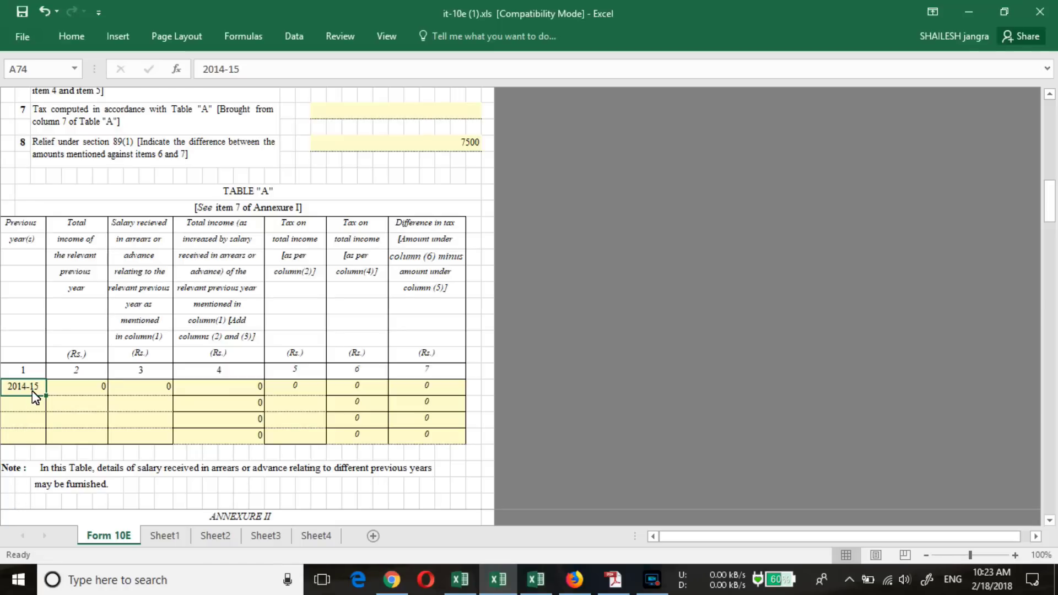
pyautogui.click(29, 410)
pyautogui.write('2015-16')
pyautogui.click(27, 426)
pyautogui.write('2016-')
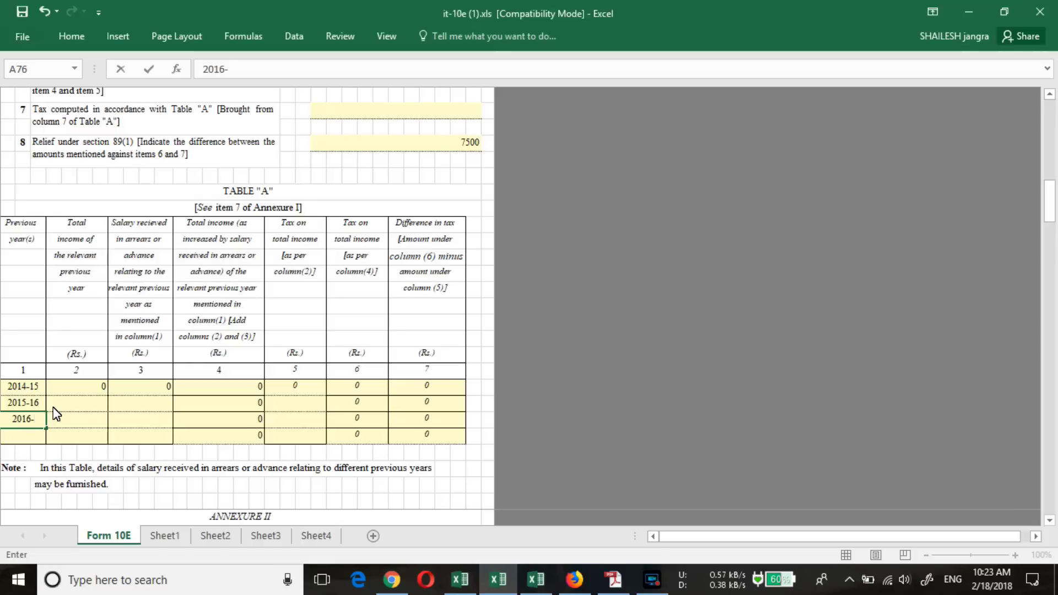
pyautogui.write('2017')
pyautogui.click(77, 433)
# - Set the total income for previous year 2014-15 in Table "A" column 2 to 100000
pyautogui.click(70, 388)
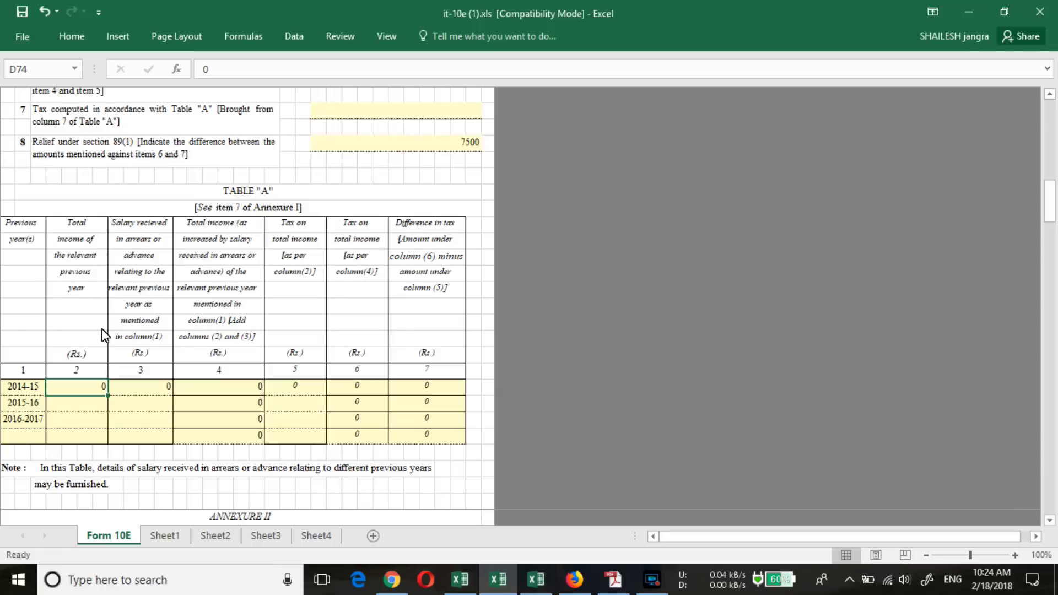
pyautogui.click(96, 389)
pyautogui.scroll(4, 296, 140)
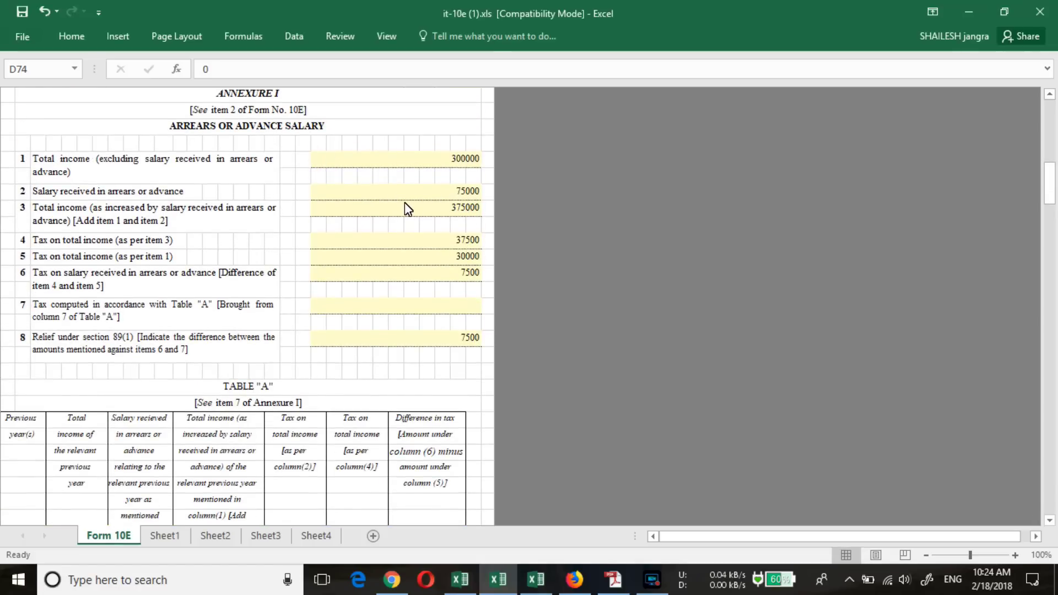
pyautogui.scroll(-3, 408, 206)
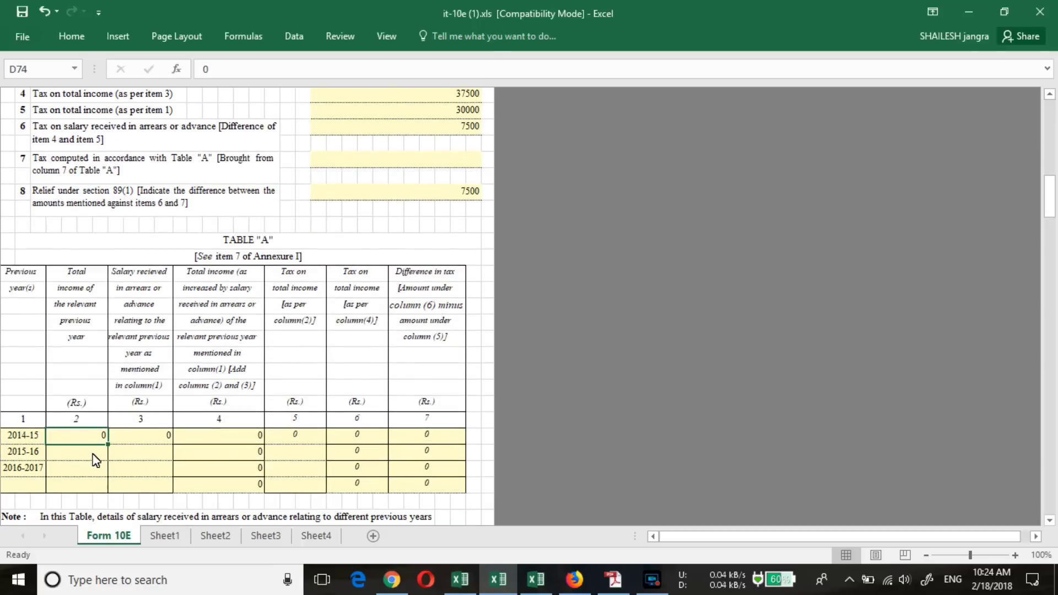
pyautogui.click(88, 436)
pyautogui.write('1')
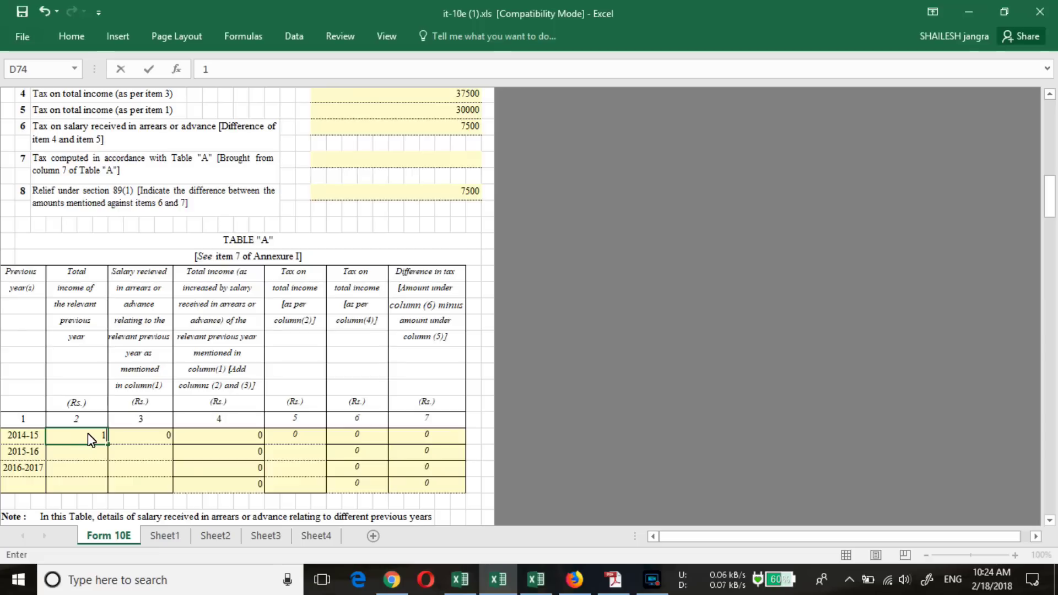
pyautogui.write('00000')
# - Set the total income in Table "A" column 2 to 150000 for 2015-16 and 200000 for 2016-2017
pyautogui.click(98, 463)
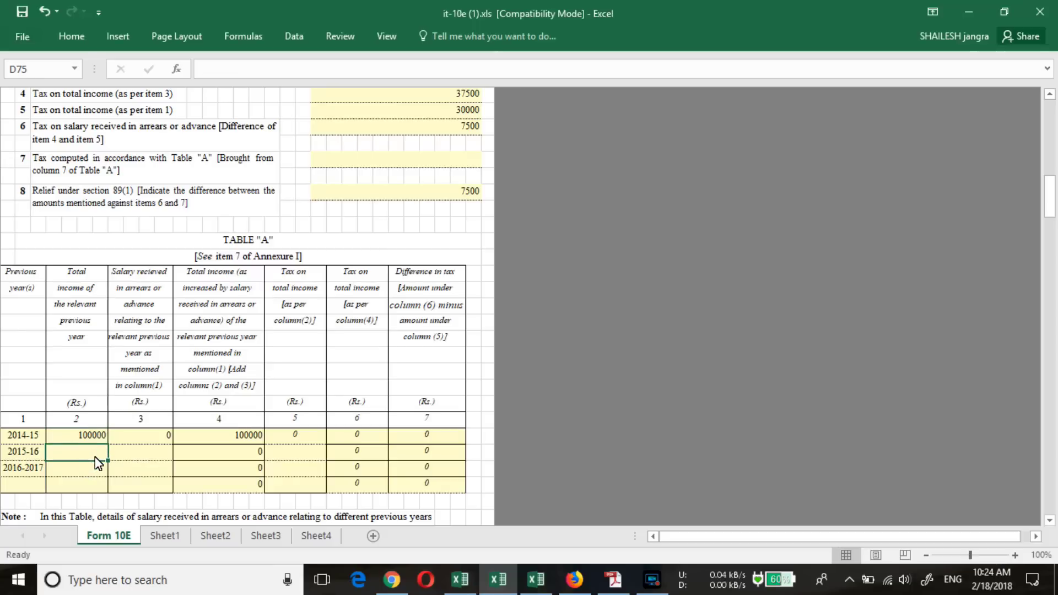
pyautogui.write('15000')
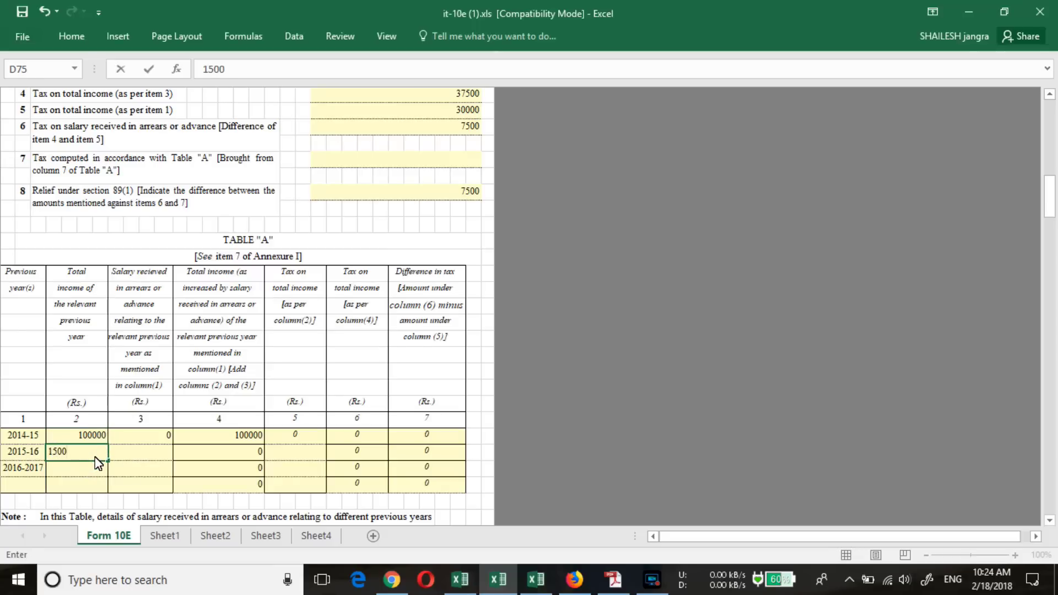
pyautogui.click(86, 474)
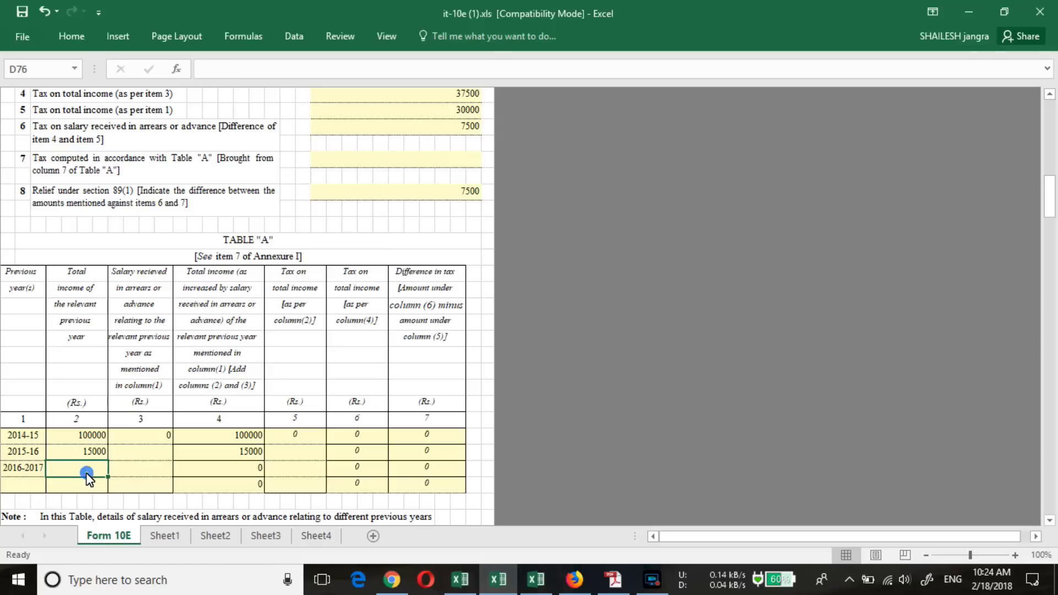
pyautogui.doubleClick(95, 457)
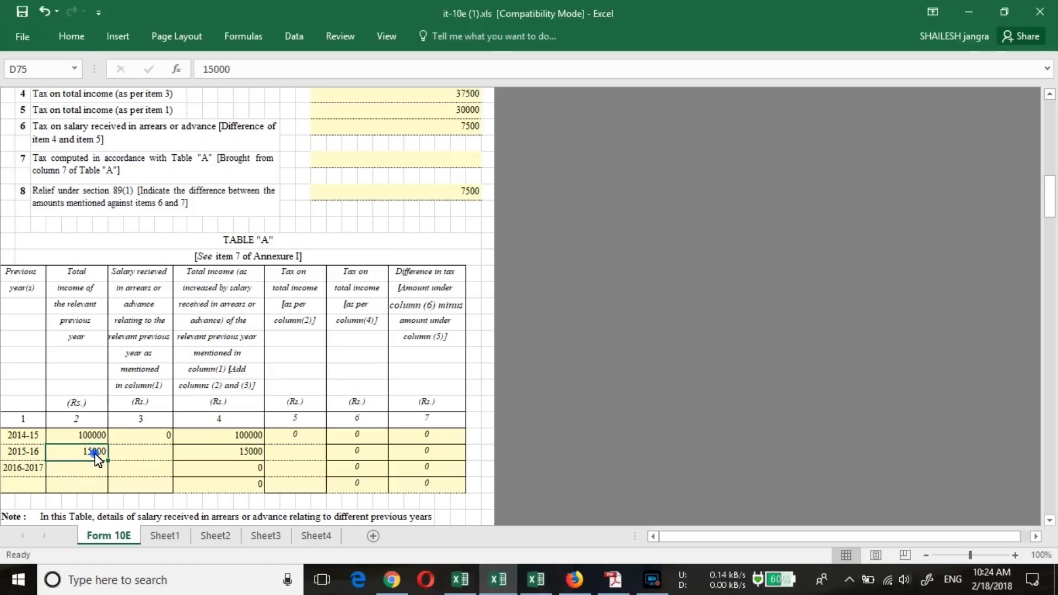
pyautogui.write('0')
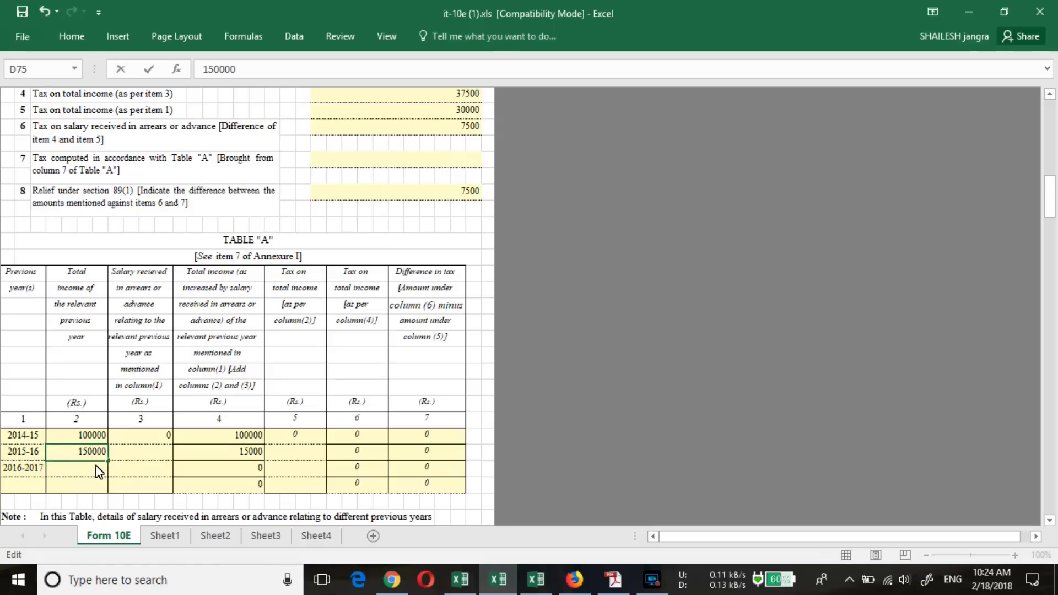
pyautogui.click(98, 470)
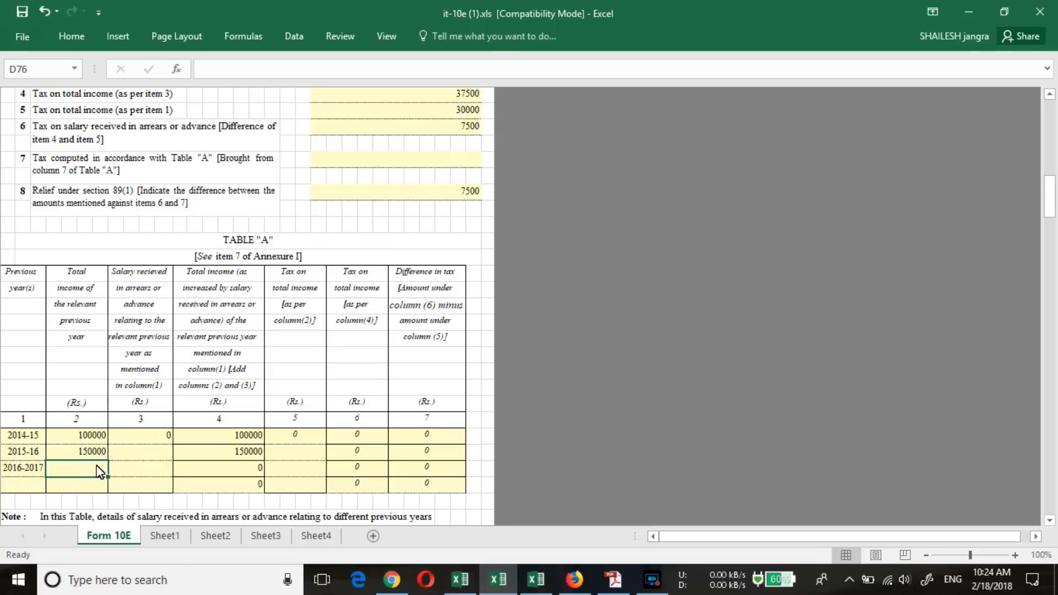
pyautogui.write('20000')
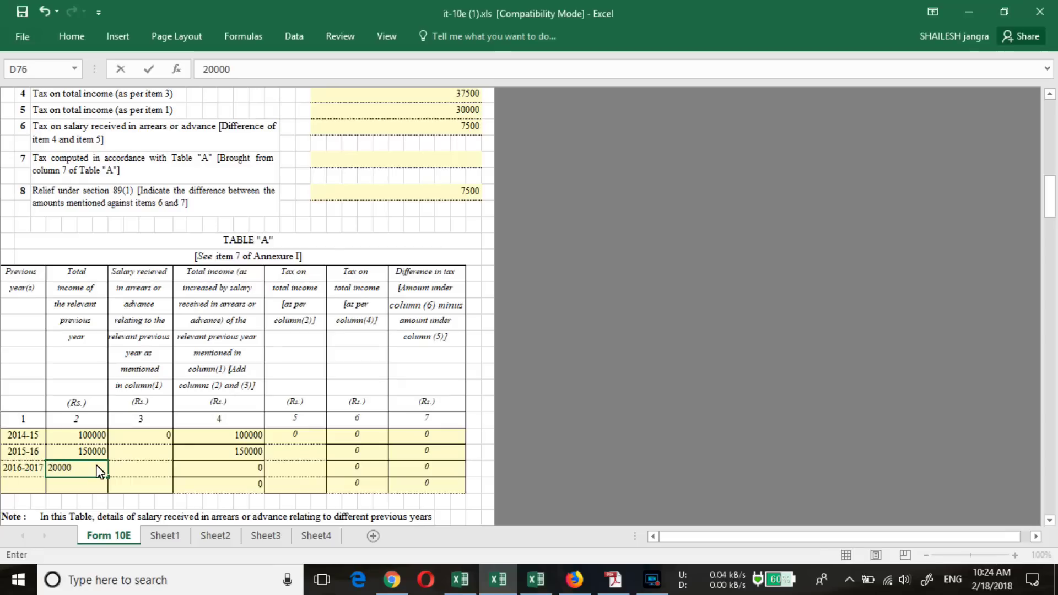
pyautogui.write('0')
pyautogui.click(109, 475)
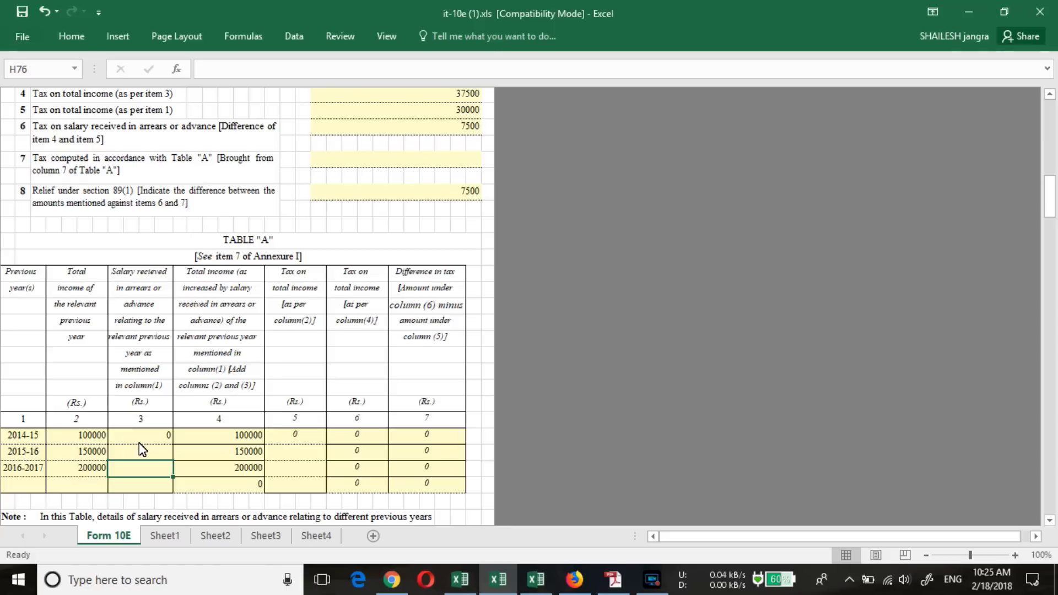
# - Enter 20000 as the salary received in arrears in Table "A" column 3 for both 2014-15 and 2015-16
pyautogui.click(156, 439)
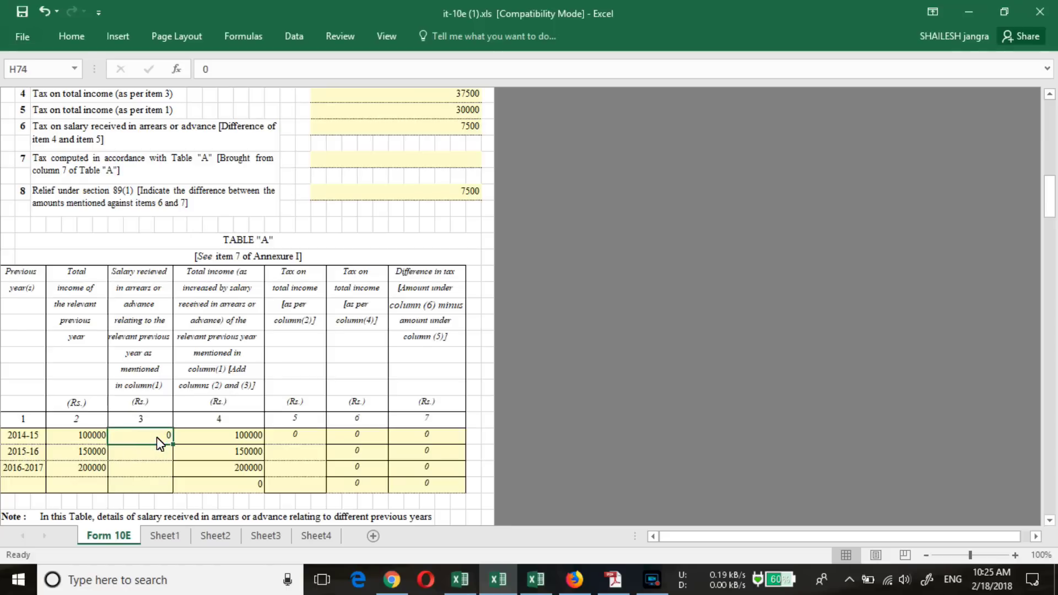
pyautogui.write('2000')
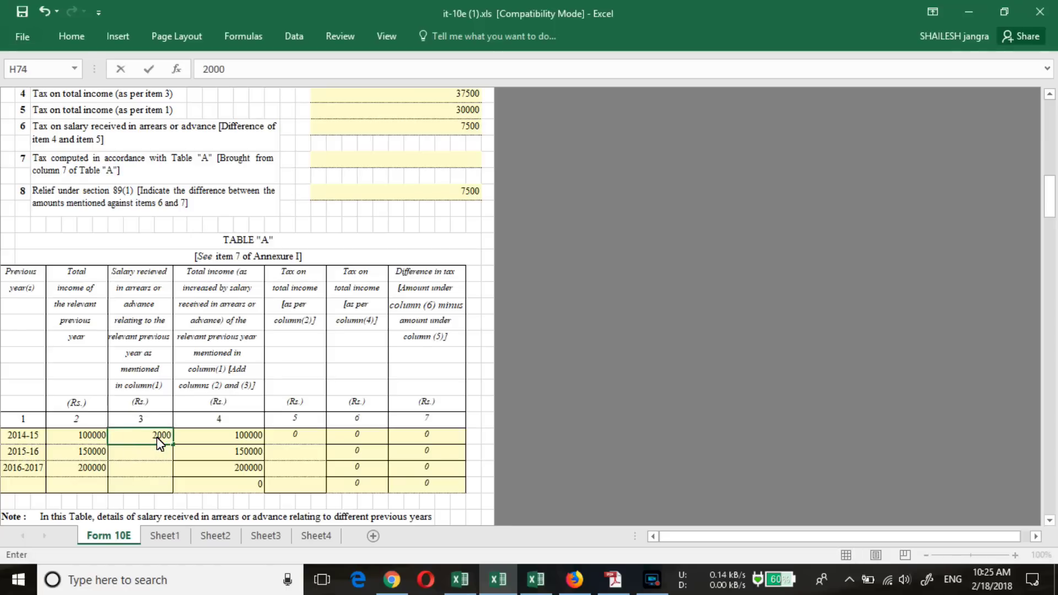
pyautogui.write('0')
pyautogui.click(158, 456)
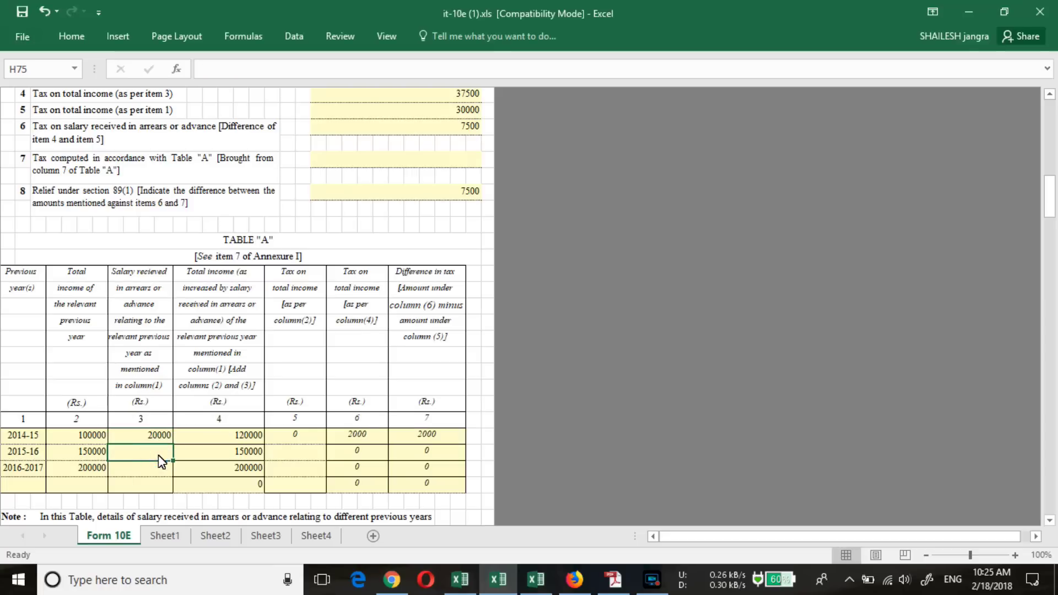
pyautogui.write('20000')
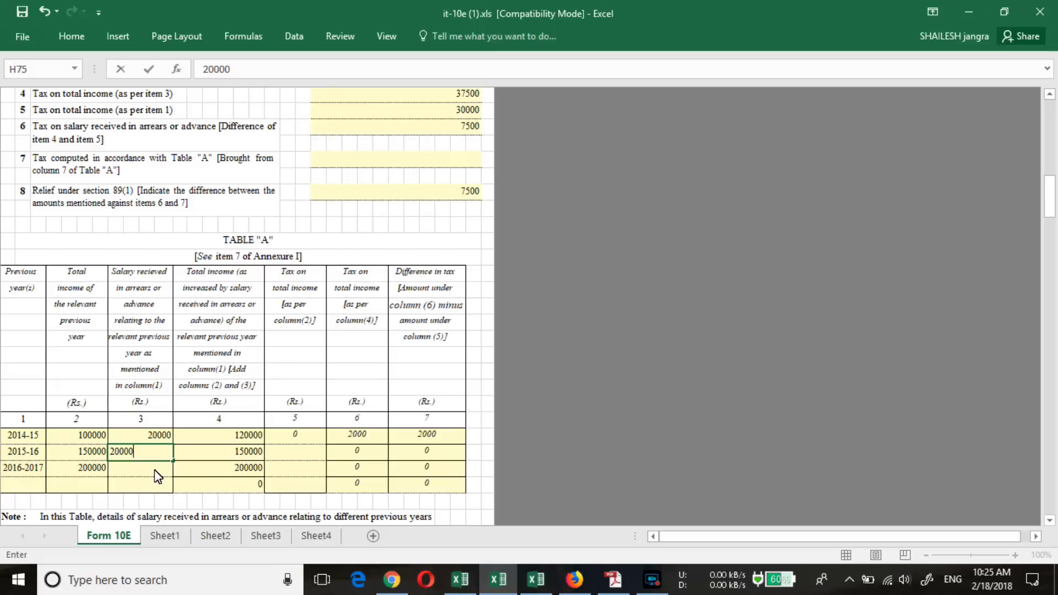
# - Enter 35000 as the salary received in arrears for 2016-2017 in Table "A" column 3
pyautogui.click(154, 469)
pyautogui.write('3')
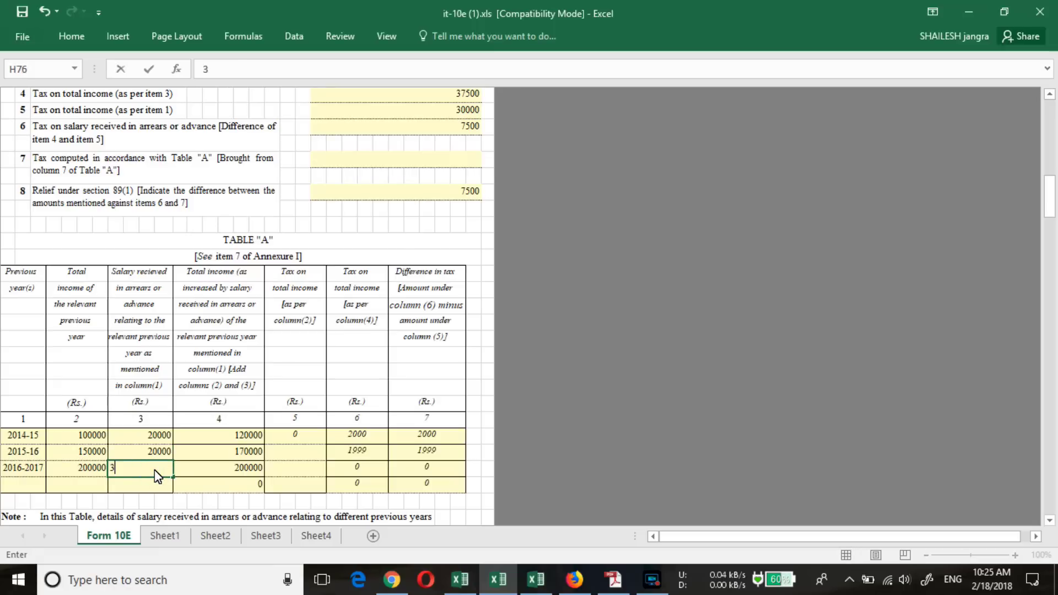
pyautogui.write('5000')
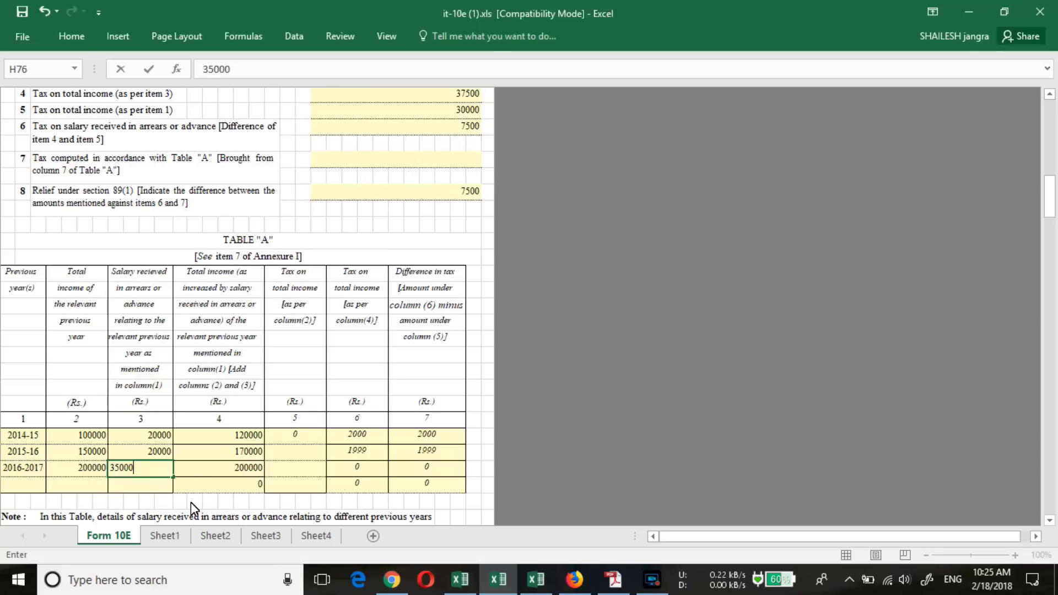
pyautogui.hotkey('ctrl', 'Return')
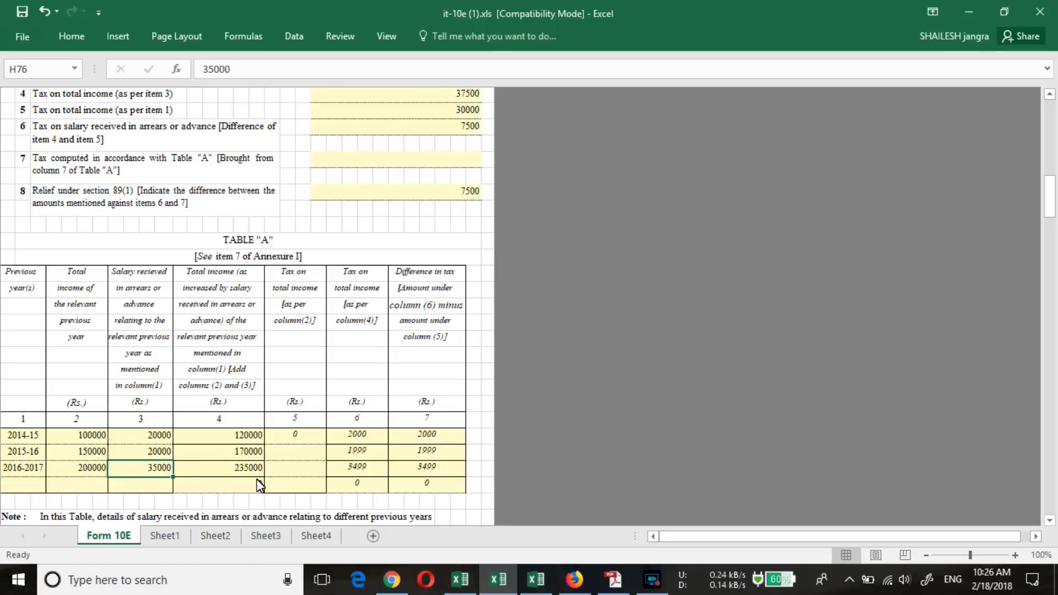
# - Set the tax on total income for 2014-15 in Table "A" column 5 to 8500
pyautogui.click(303, 442)
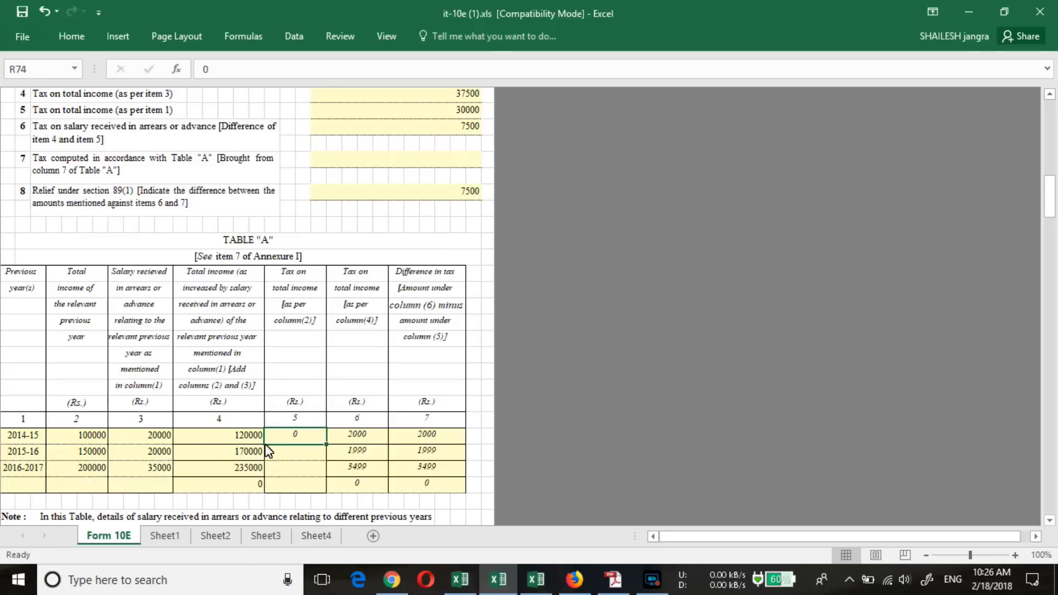
pyautogui.click(313, 434)
pyautogui.write('9')
pyautogui.press('BackSpace')
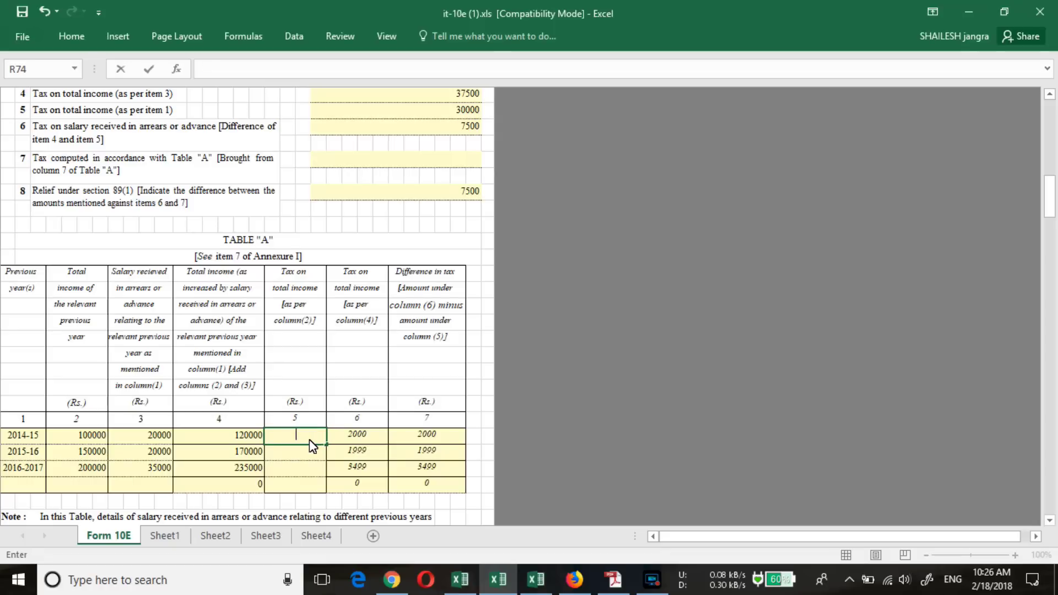
pyautogui.write('8')
pyautogui.write('500')
pyautogui.press('Return')
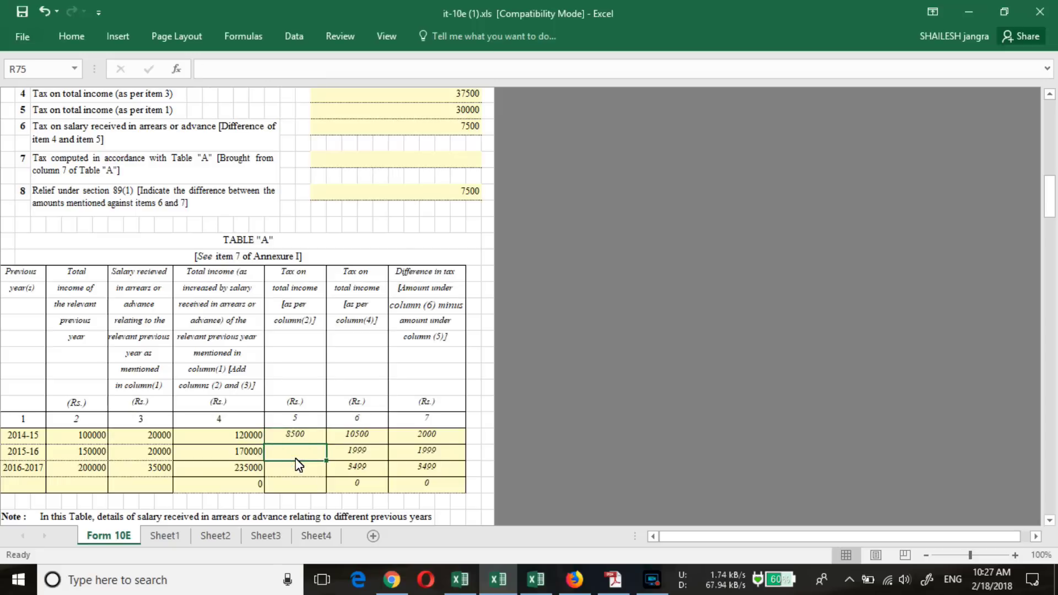
# - Enter the tax on total income in Table "A" column 5 as 12500 for 2015-16 and 13600 for 2016-2017
pyautogui.click(296, 459)
pyautogui.click(297, 457)
pyautogui.click(301, 454)
pyautogui.write('12500')
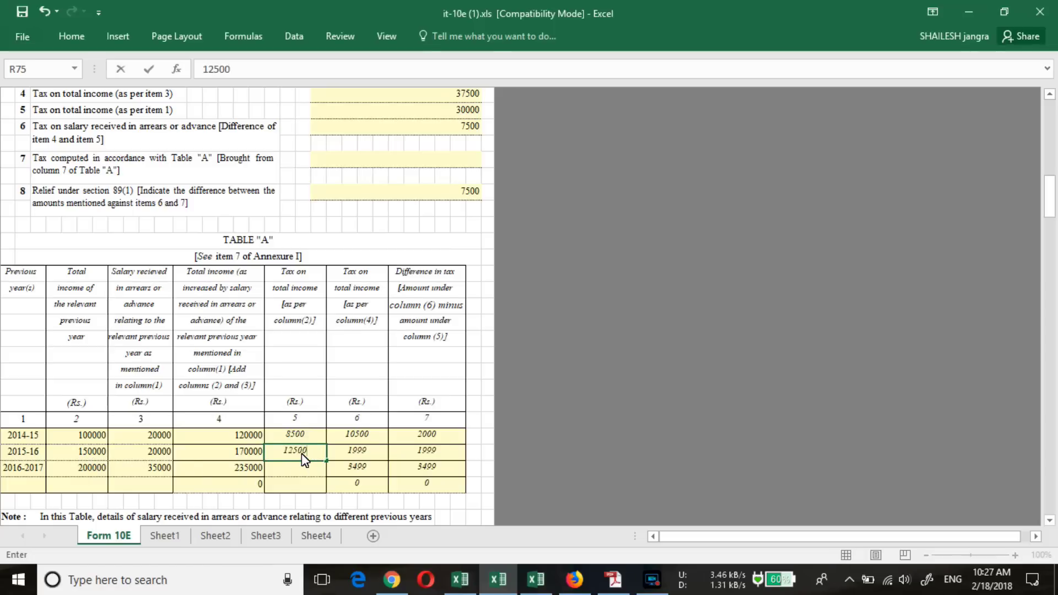
pyautogui.press('Return')
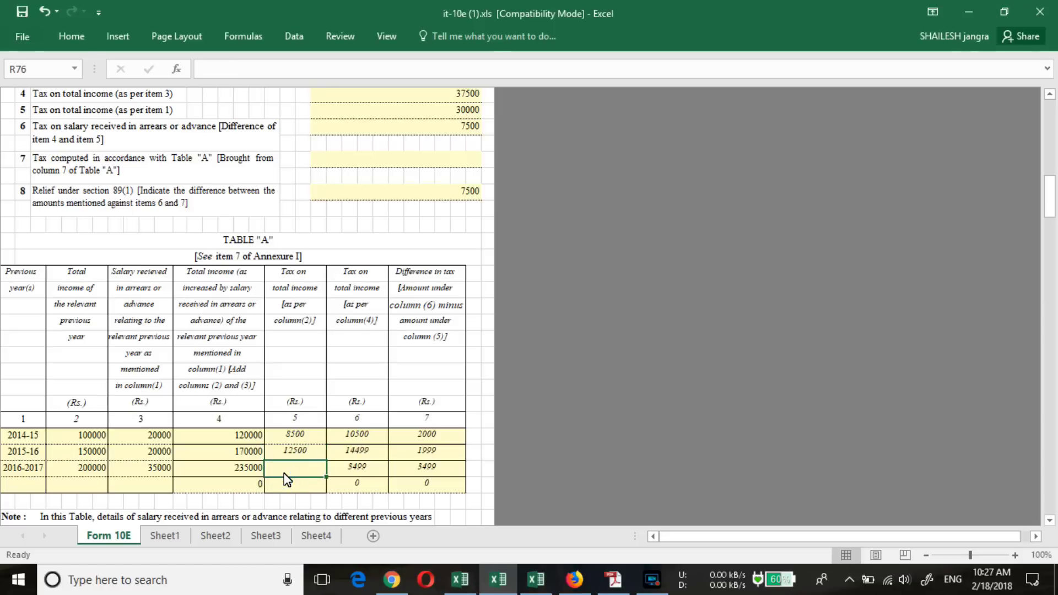
pyautogui.write('13600')
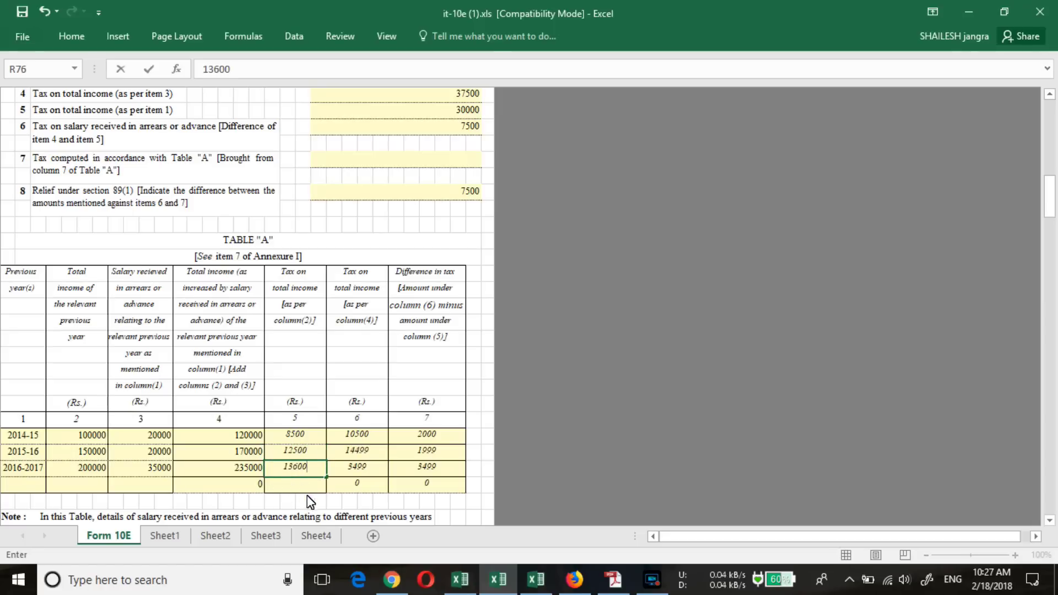
pyautogui.click(218, 486)
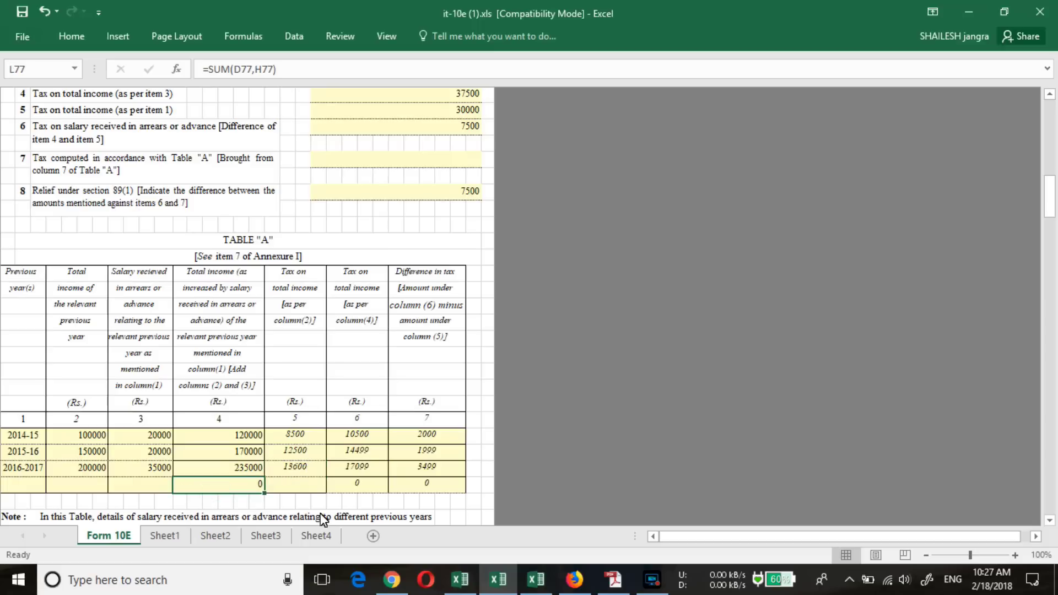
pyautogui.click(301, 487)
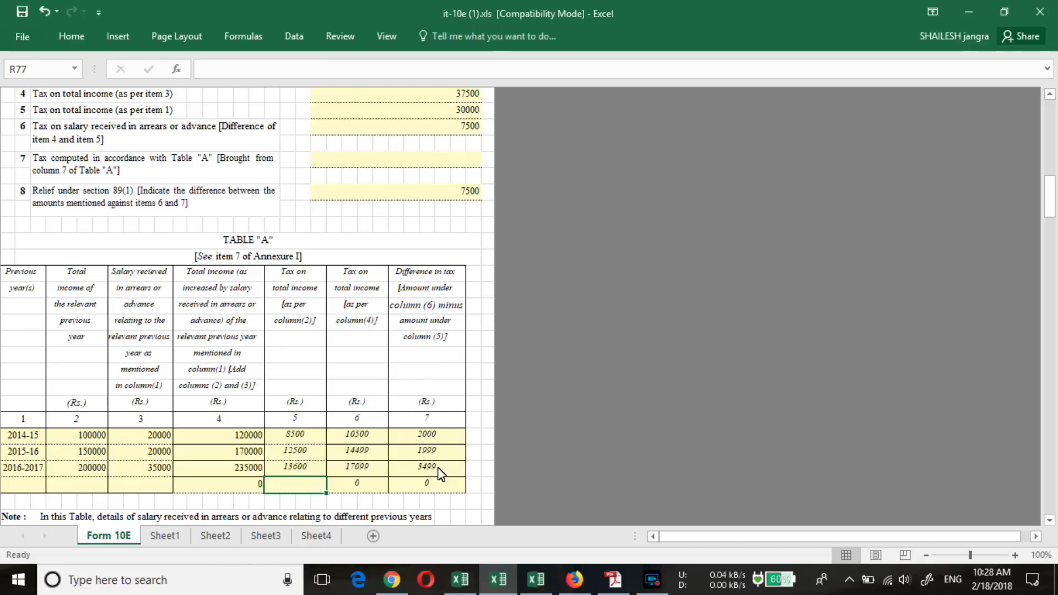
pyautogui.scroll(-2, 432, 510)
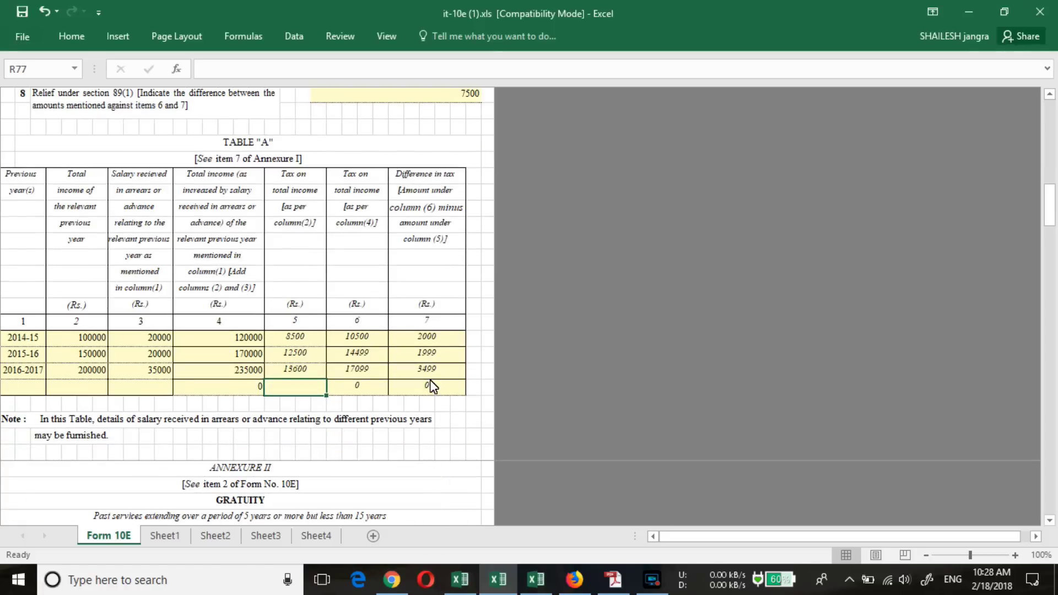
pyautogui.scroll(-1, 527, 444)
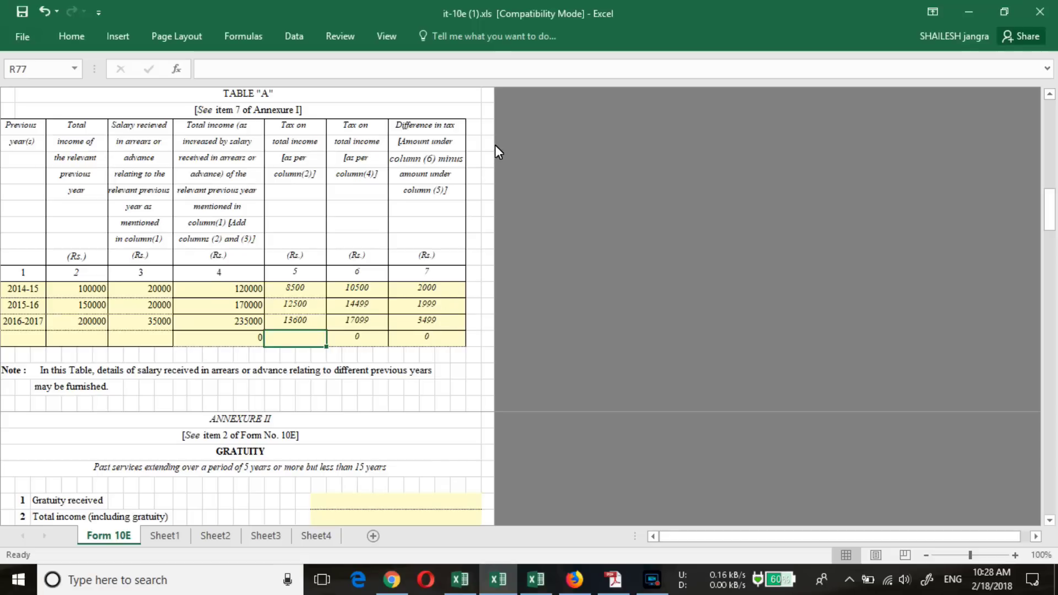
pyautogui.scroll(4, 496, 180)
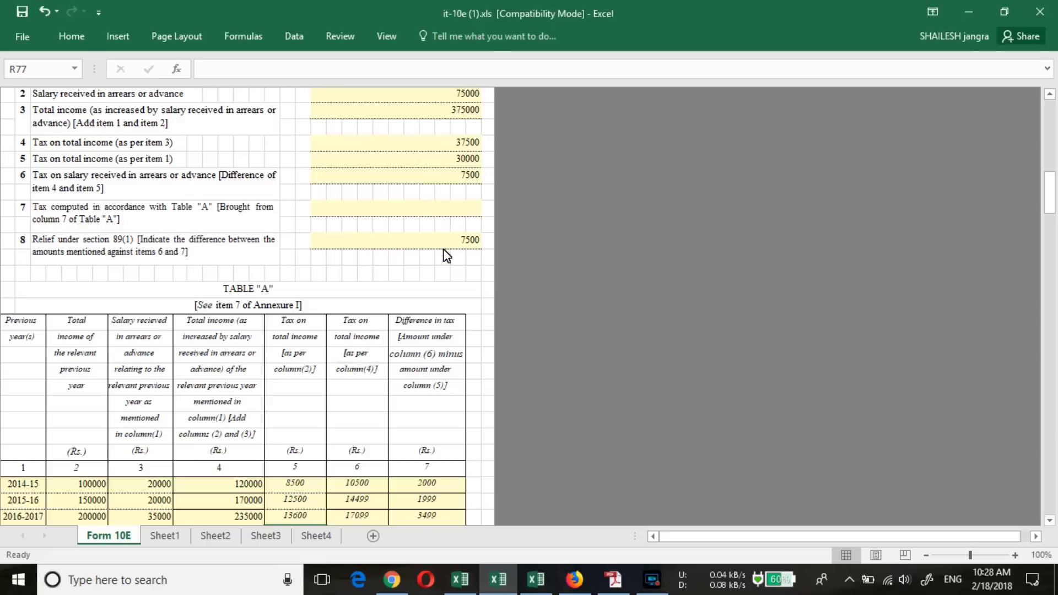
pyautogui.scroll(-3, 469, 270)
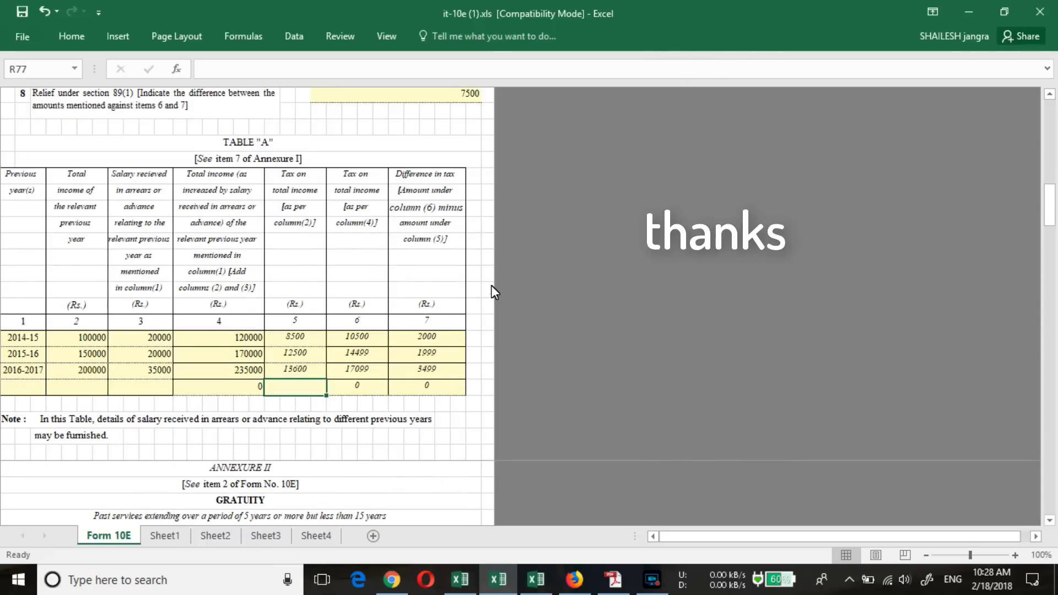
pyautogui.scroll(-2, 480, 295)
pyautogui.scroll(2, 371, 345)
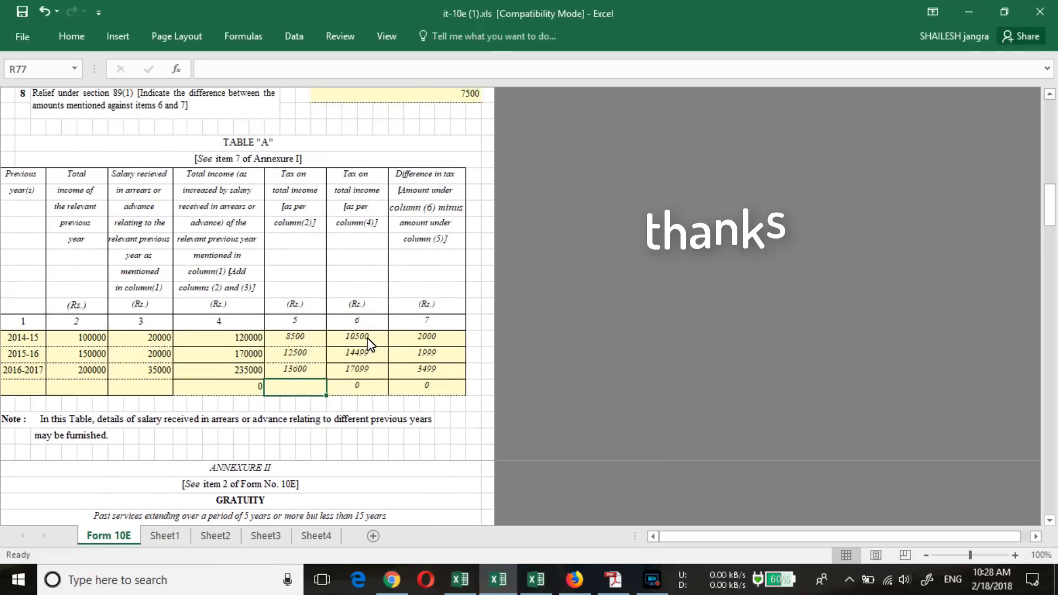